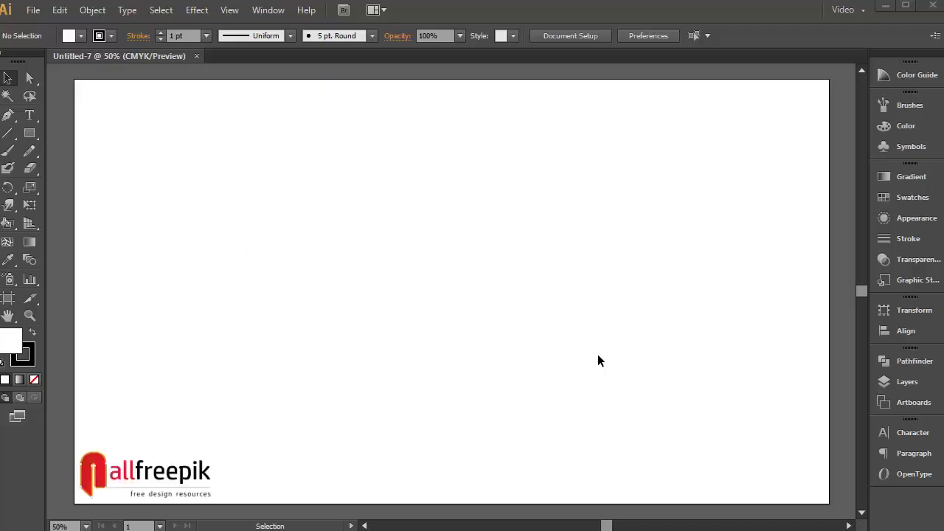
Select the Pen tool on the blank Untitled-7 artboard
left_click(8, 117)
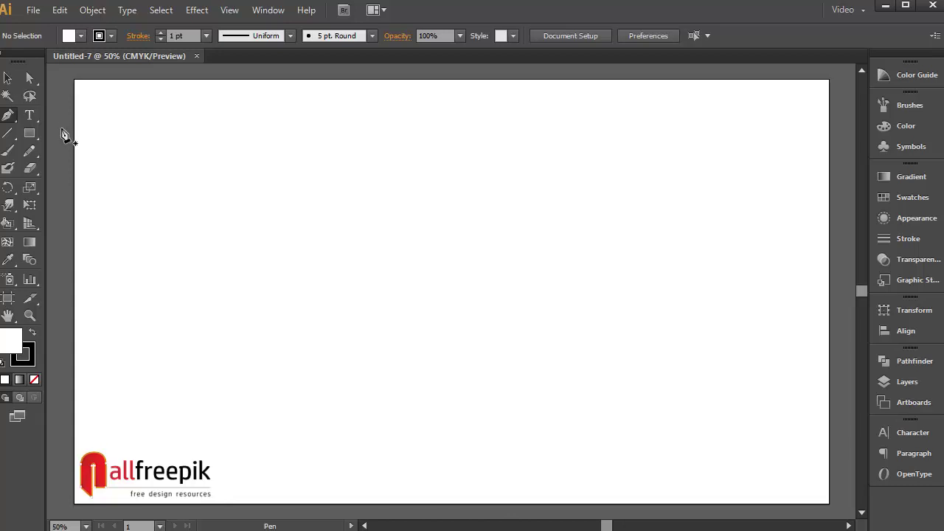
Draw the jagged ridgeline's first peaks and dips across the left of the artboard top
left_click_drag(95, 108, 112, 103)
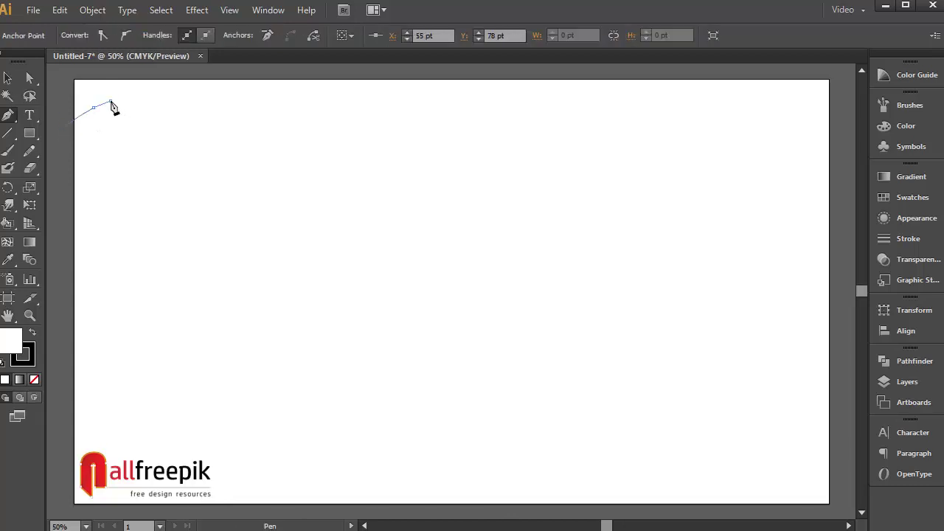
left_click(121, 110)
left_click(129, 89)
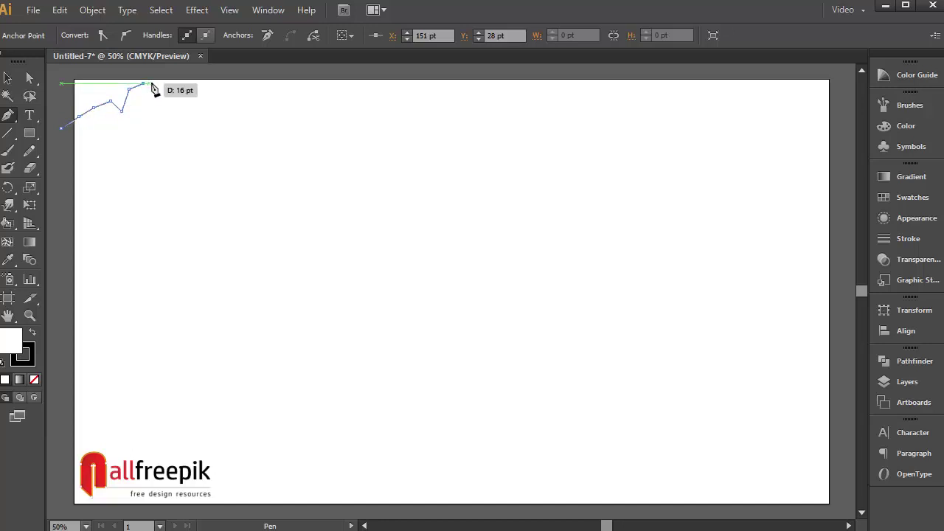
left_click(158, 80)
left_click(166, 118)
left_click(179, 137)
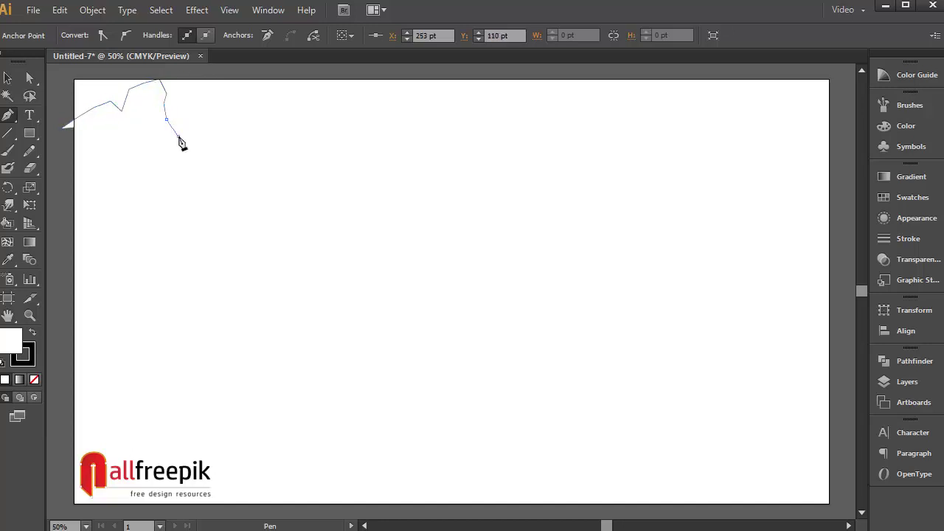
left_click(200, 124)
left_click(211, 108)
left_click(243, 94)
left_click(278, 109)
left_click(286, 132)
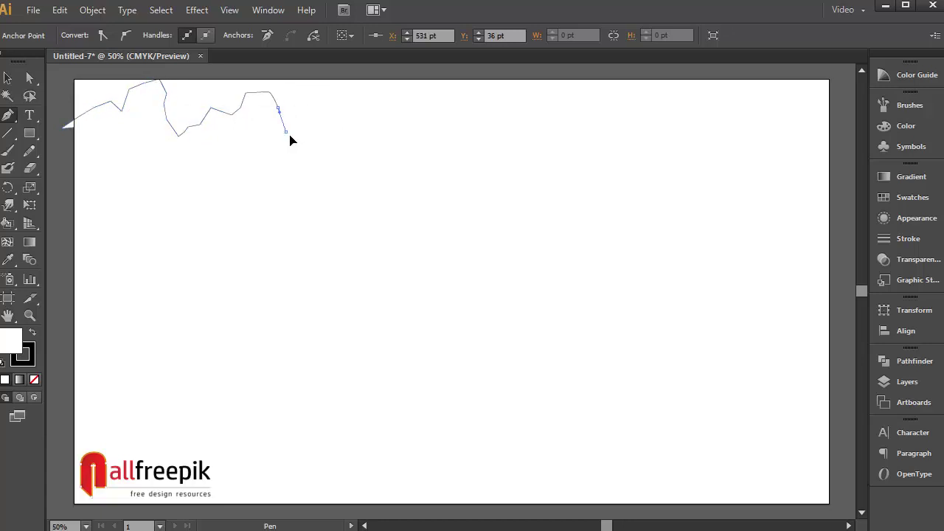
left_click_drag(305, 140, 327, 141)
Continue the zigzag ridgeline with curved dips and peaks across the middle
left_click(338, 115)
left_click_drag(378, 101, 390, 101)
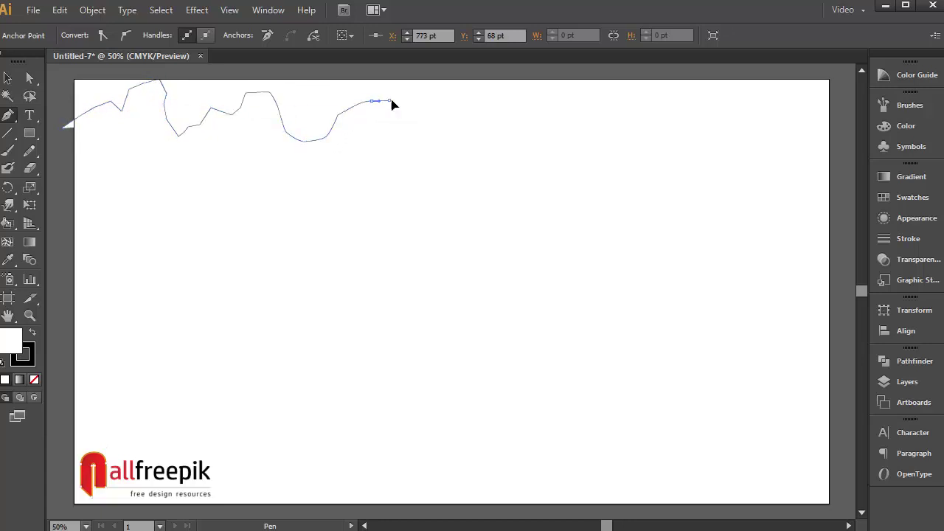
left_click(417, 98)
left_click(441, 124)
left_click(450, 104)
left_click(463, 138)
mouse_move(495, 146)
left_mouse_down()
mouse_move(507, 134)
mouse_move(537, 151)
left_mouse_up()
left_click(513, 113)
left_click(557, 118)
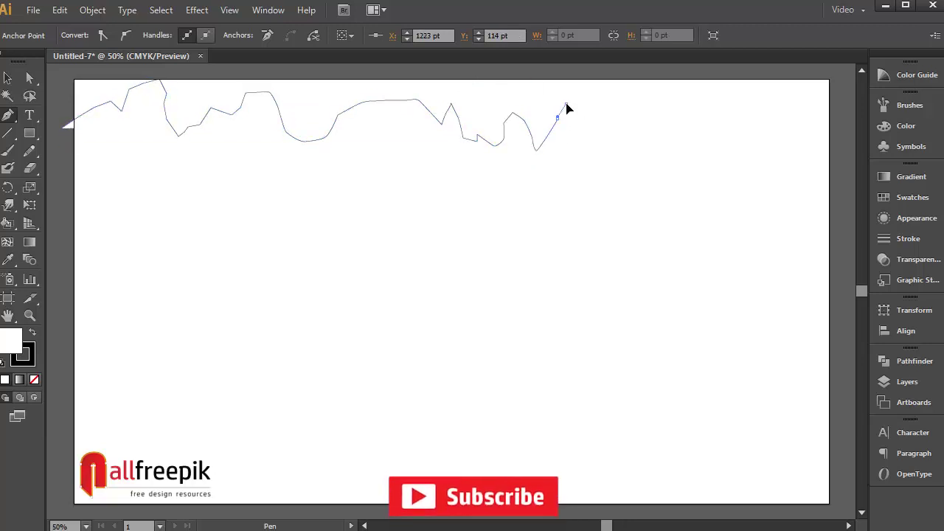
mouse_move(566, 104)
left_mouse_down()
mouse_move(585, 107)
mouse_move(605, 140)
mouse_move(649, 144)
left_mouse_up()
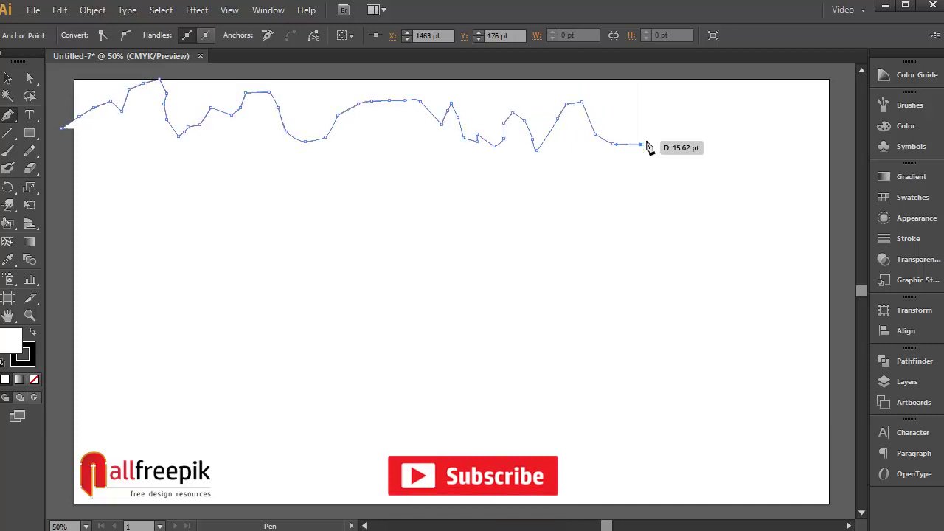
left_click(667, 137)
left_click(674, 119)
Finish the ridgeline over the last peak, extending past the right artboard edge
left_click(713, 142)
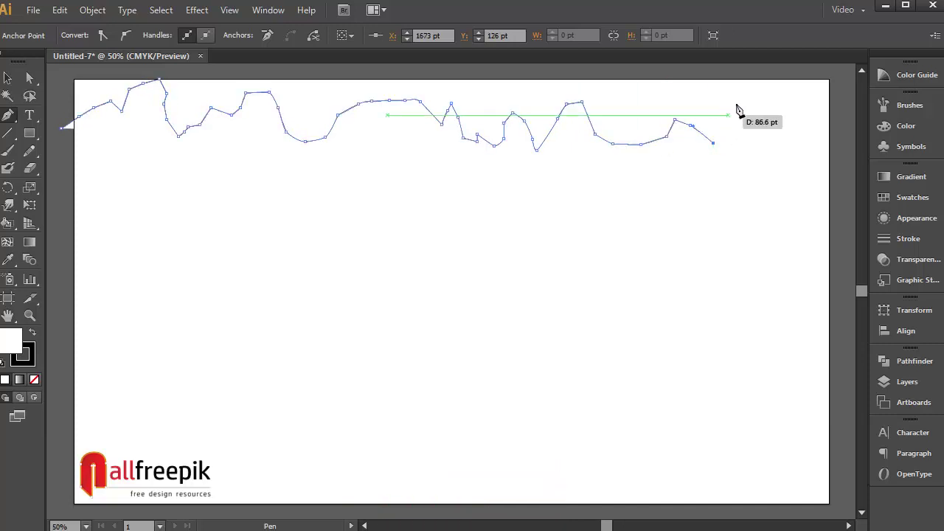
left_click_drag(740, 100, 762, 107)
left_click(759, 99)
left_click(780, 99)
left_click(779, 118)
left_click(783, 138)
left_click(790, 144)
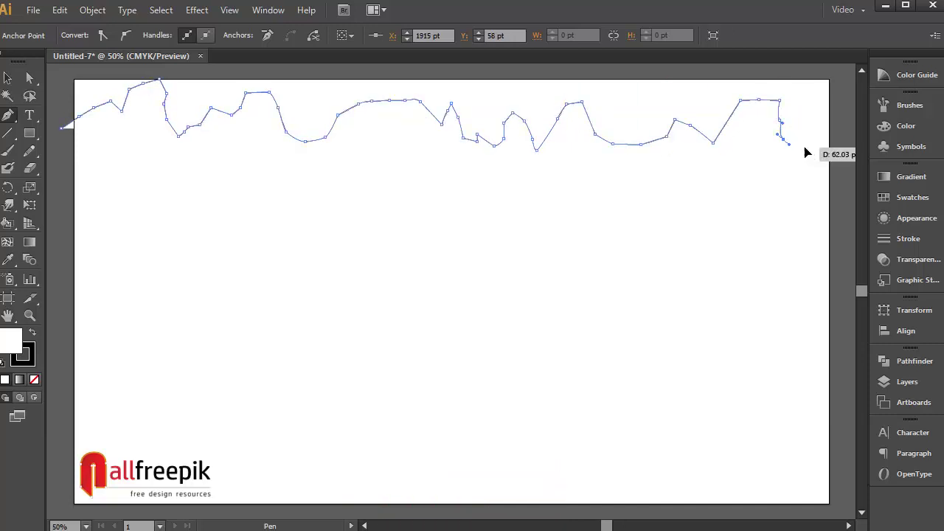
left_click(839, 137)
Add the straight bottom edge, close the path at its start, and select the whole shape
left_click_drag(854, 184, 79, 208)
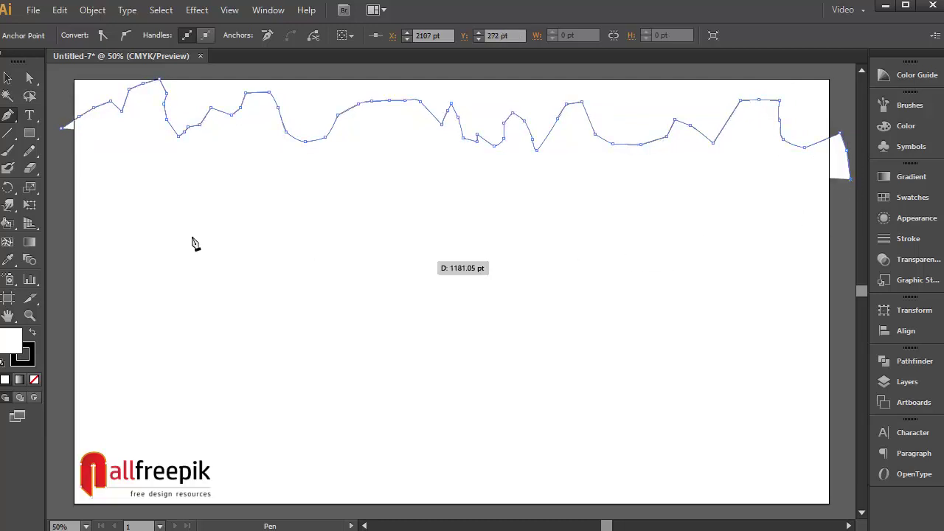
left_click(62, 180)
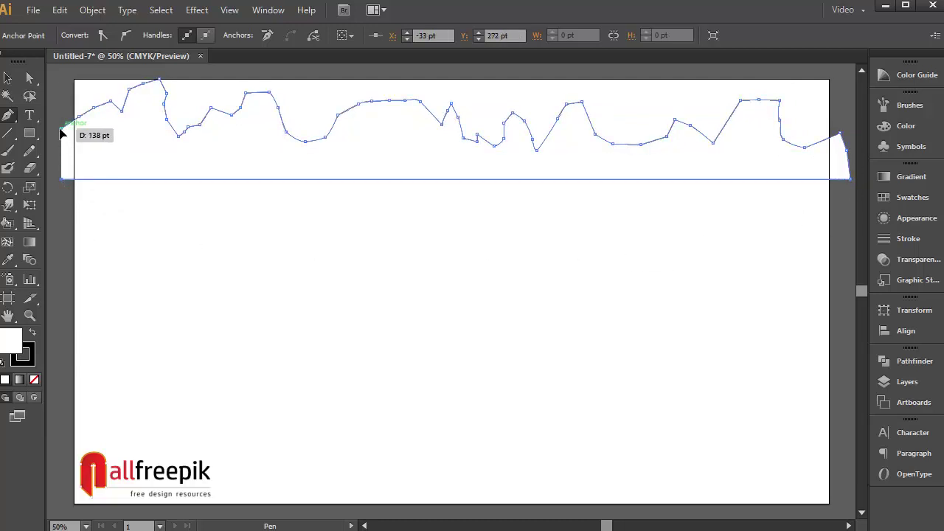
left_click(62, 127)
left_click(9, 79)
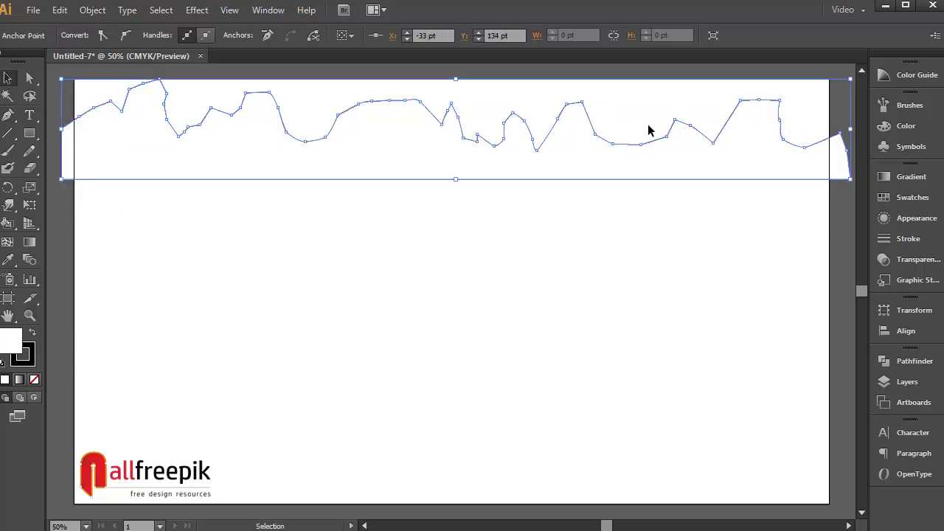
Fill the hill with a 90° linear gradient, yellow-green stop fading to white
left_click(914, 179)
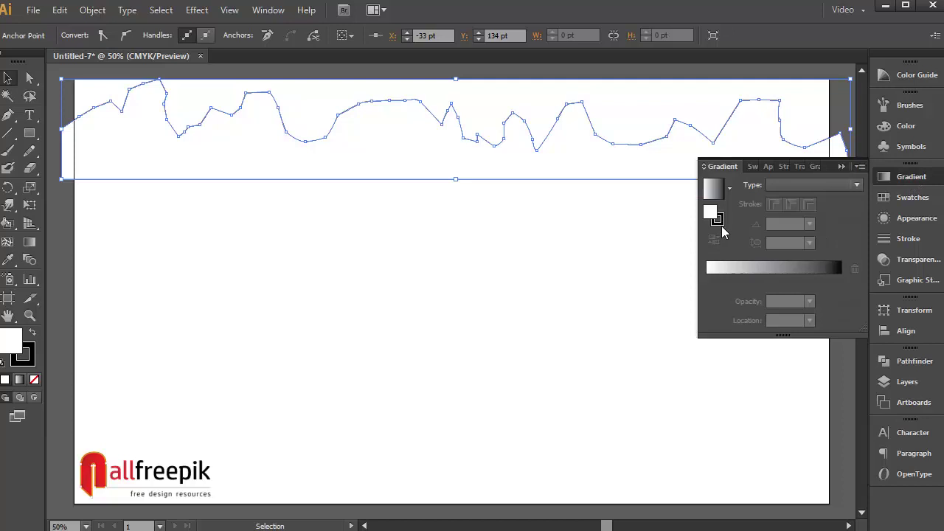
left_click(820, 270)
left_click(842, 282)
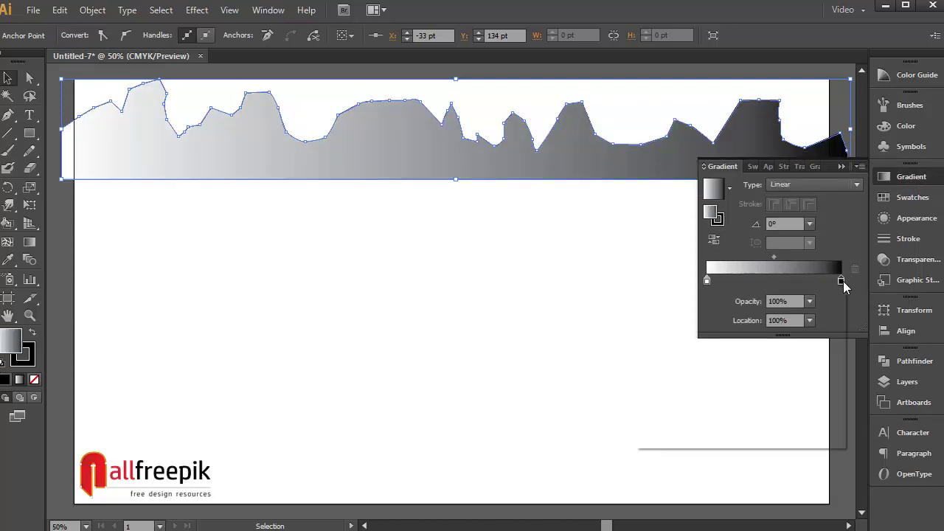
double_click(843, 281)
left_click(825, 328)
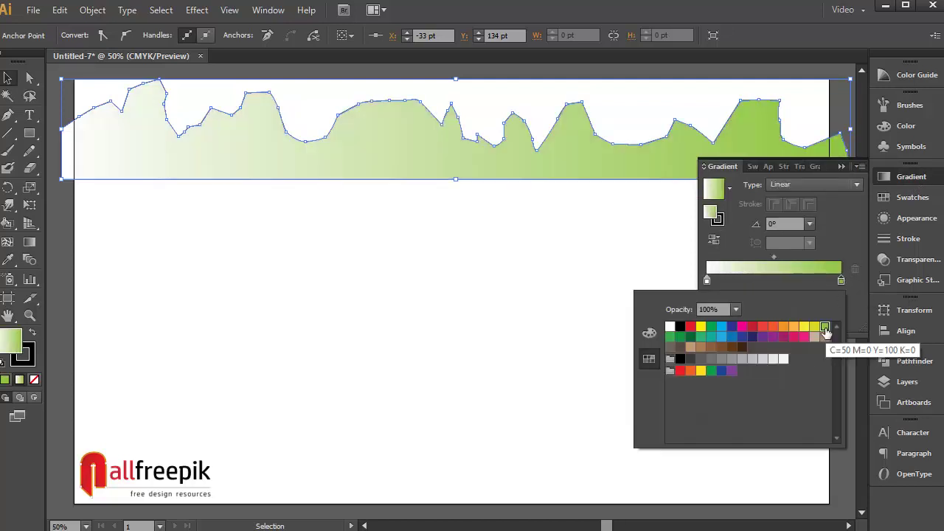
left_click(810, 224)
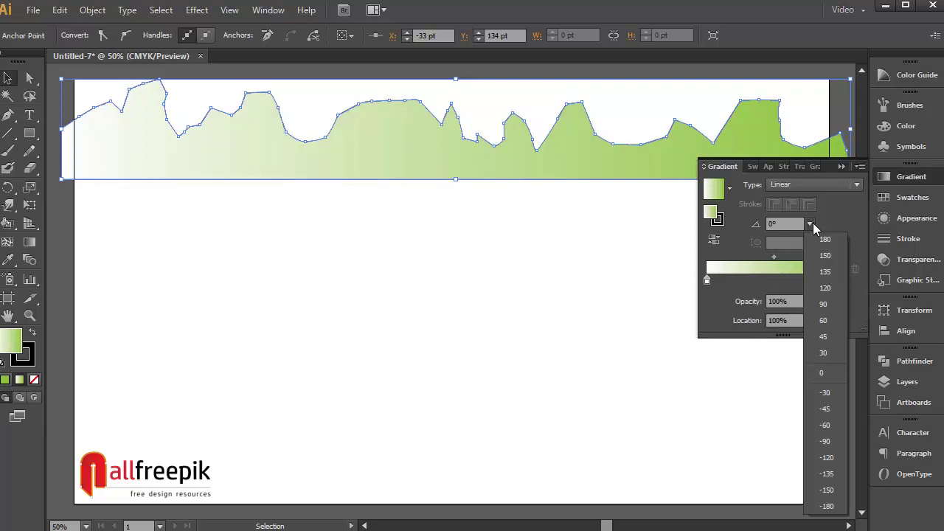
left_click(826, 304)
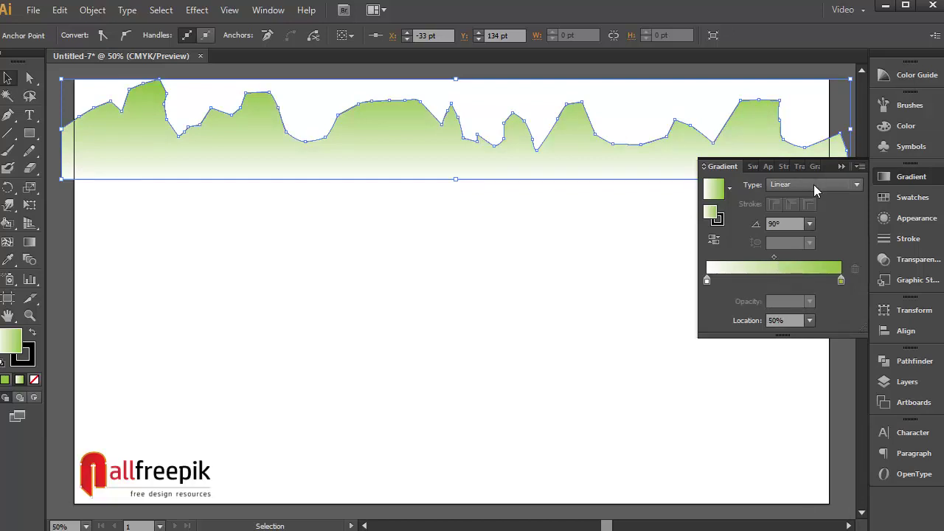
left_click(842, 166)
Set the hill shape's stroke to None
left_click(619, 288)
left_click(549, 169)
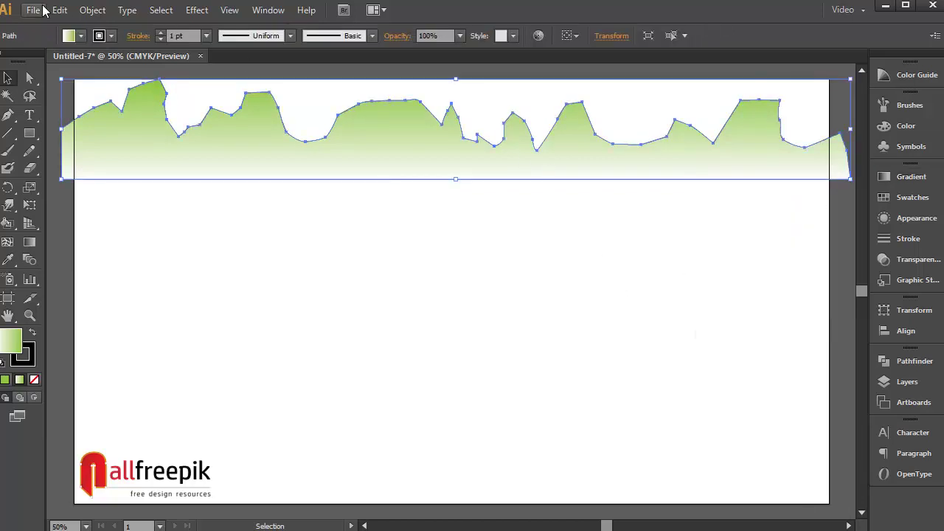
left_click(111, 36)
left_click(10, 61)
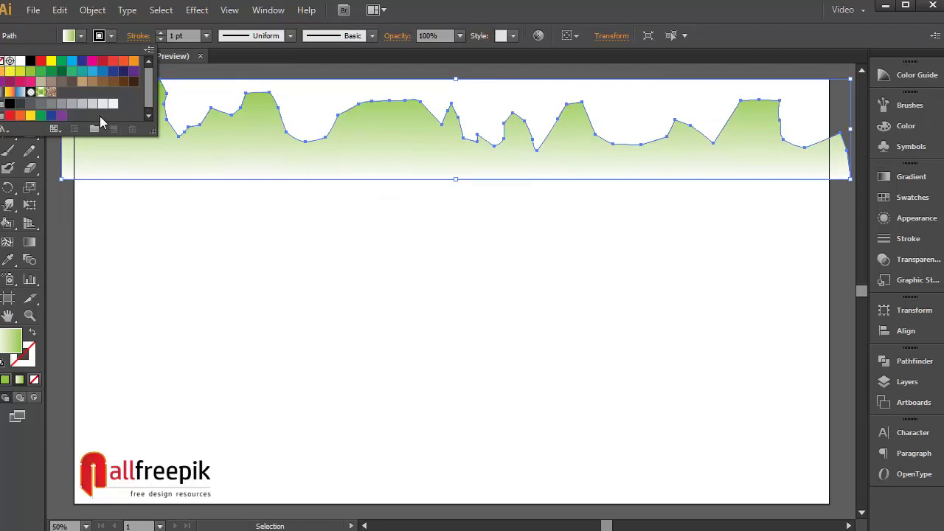
left_click(347, 261)
left_click_drag(453, 285, 462, 322)
Select the green hill and choose the Warp Tool from the Width Tool flyout
left_click(373, 185)
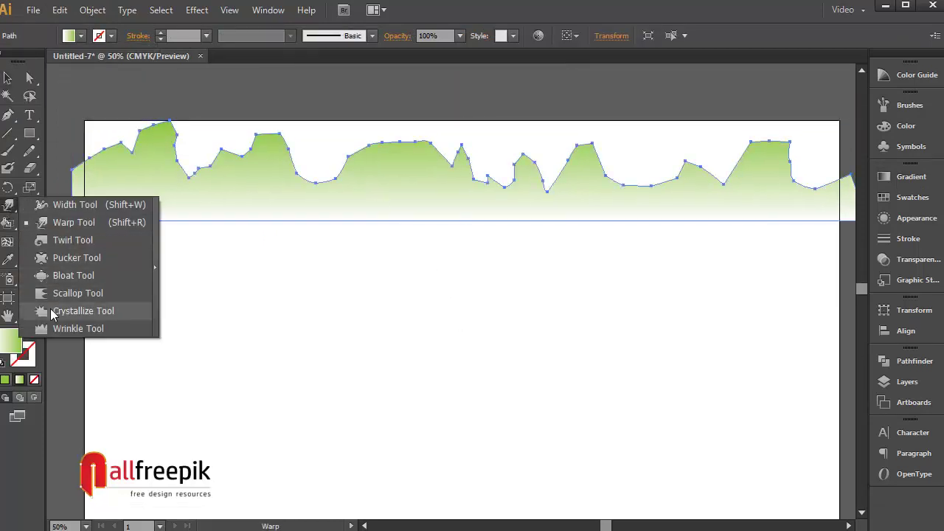
left_click_drag(10, 210, 73, 219)
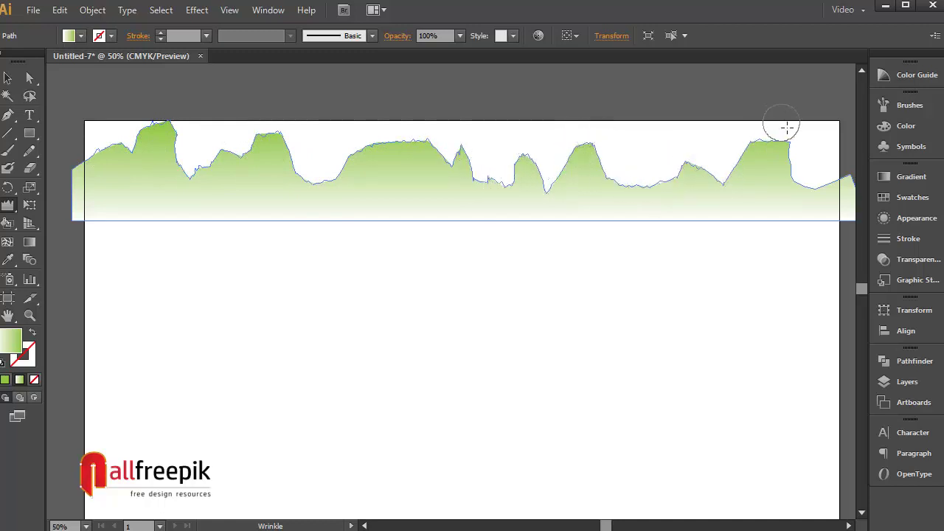
scroll(824, 178, "right", 5)
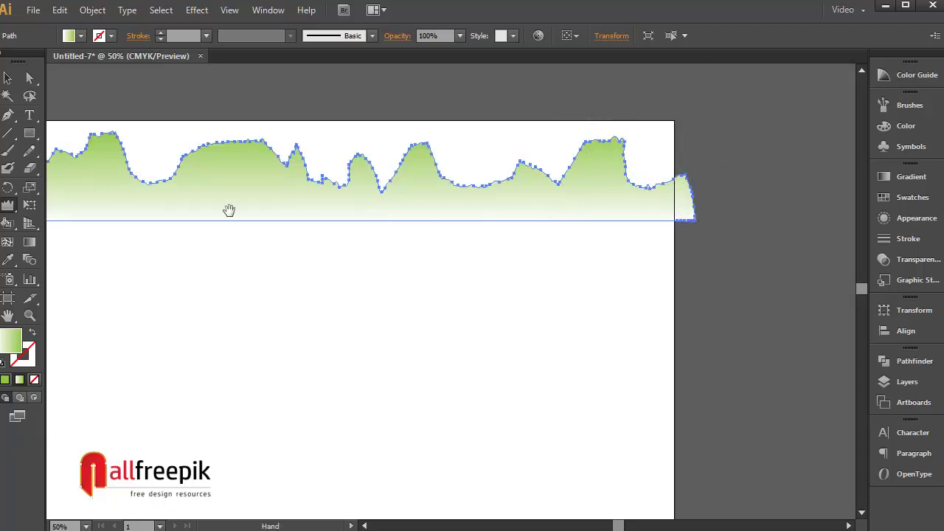
scroll(228, 210, "left", 3)
left_click_drag(9, 214, 51, 219)
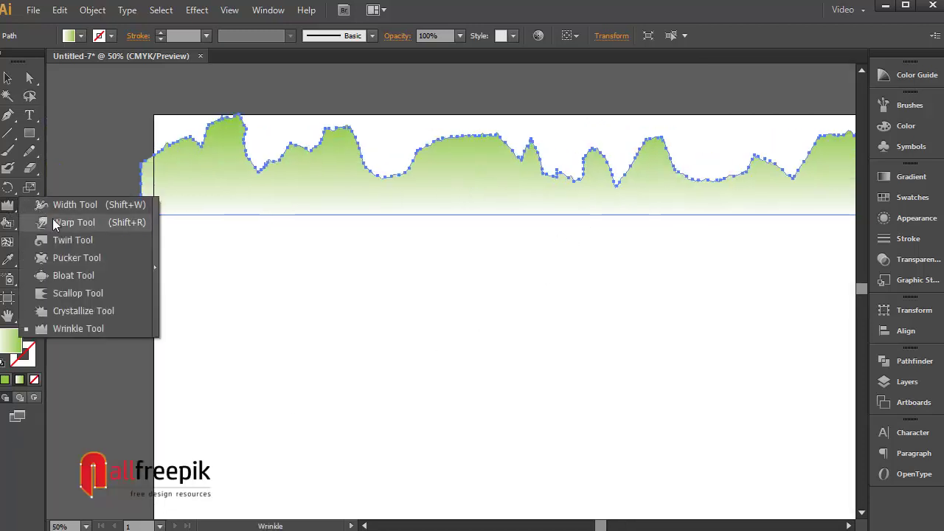
Warp the top edge into new peaks and push both ends past the artboard edges
mouse_move(205, 128)
left_mouse_down()
mouse_move(217, 153)
mouse_move(285, 126)
mouse_move(298, 141)
mouse_move(330, 147)
left_mouse_up()
mouse_move(367, 175)
left_mouse_down()
mouse_move(491, 126)
mouse_move(554, 175)
mouse_move(674, 164)
mouse_move(726, 188)
mouse_move(769, 162)
mouse_move(798, 172)
mouse_move(807, 135)
left_mouse_up()
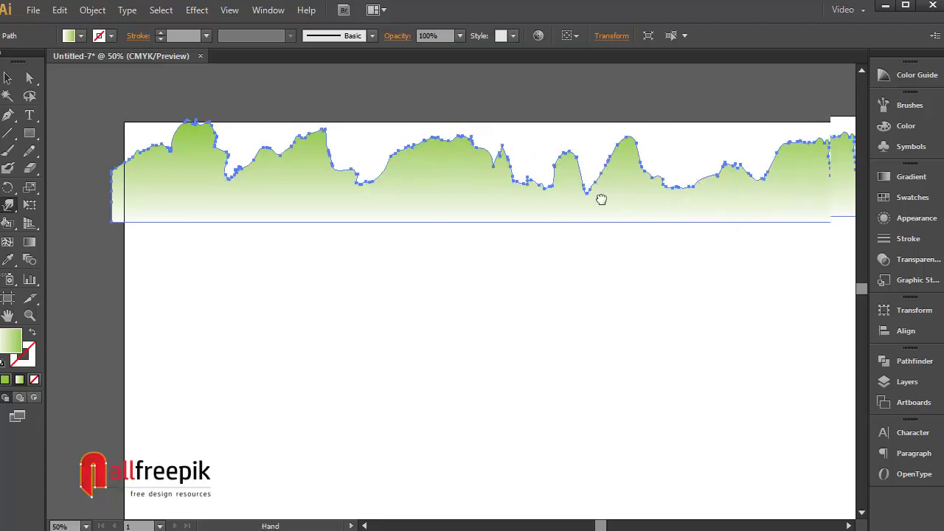
mouse_move(817, 232)
left_mouse_down()
mouse_move(827, 175)
mouse_move(816, 239)
mouse_move(748, 212)
left_mouse_up()
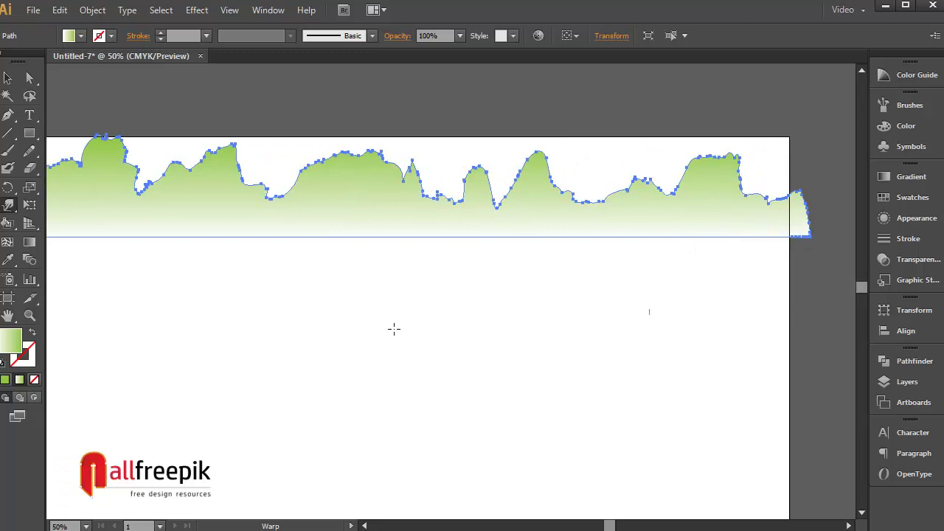
left_click_drag(394, 329, 61, 239)
Stack evenly spaced copies of the wave downward using Alt+Shift-drag and Ctrl+D
key("v")
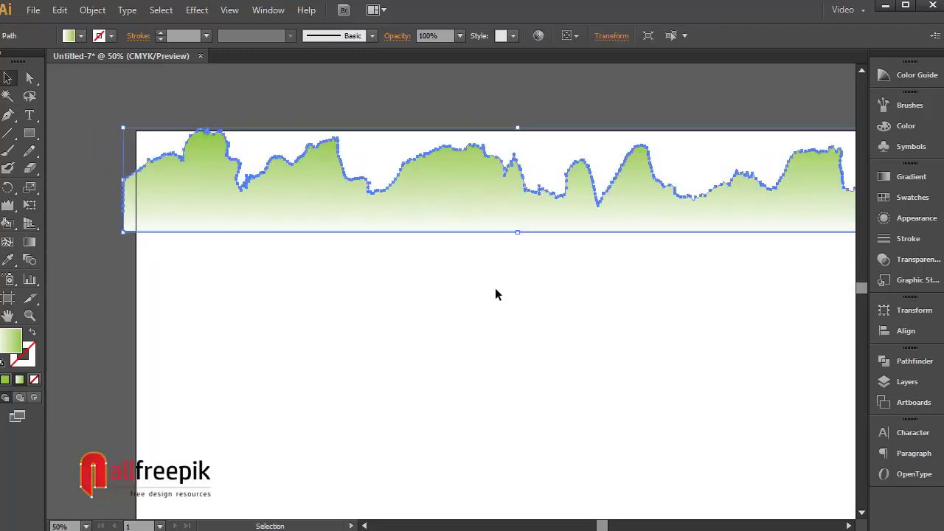
mouse_move(401, 228)
left_mouse_down()
mouse_move(412, 211)
mouse_move(414, 254)
left_mouse_up()
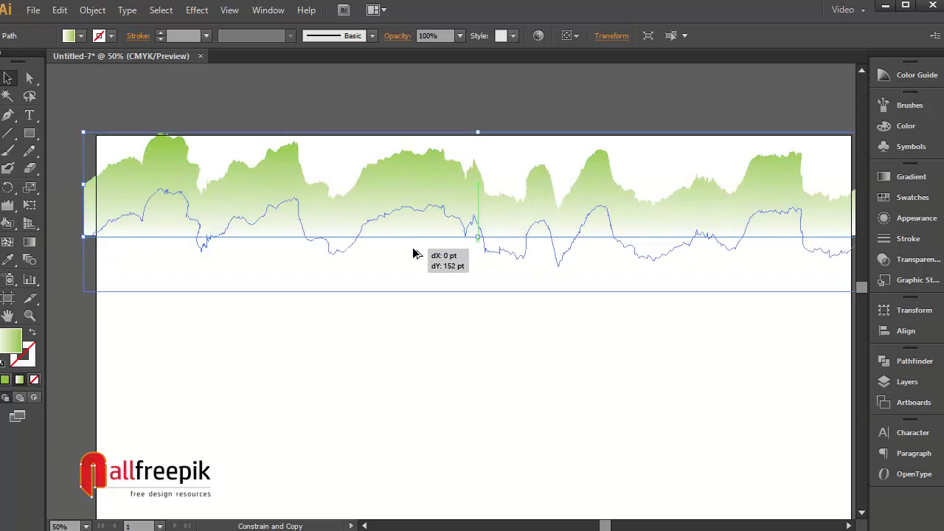
left_click_drag(415, 254, 413, 238)
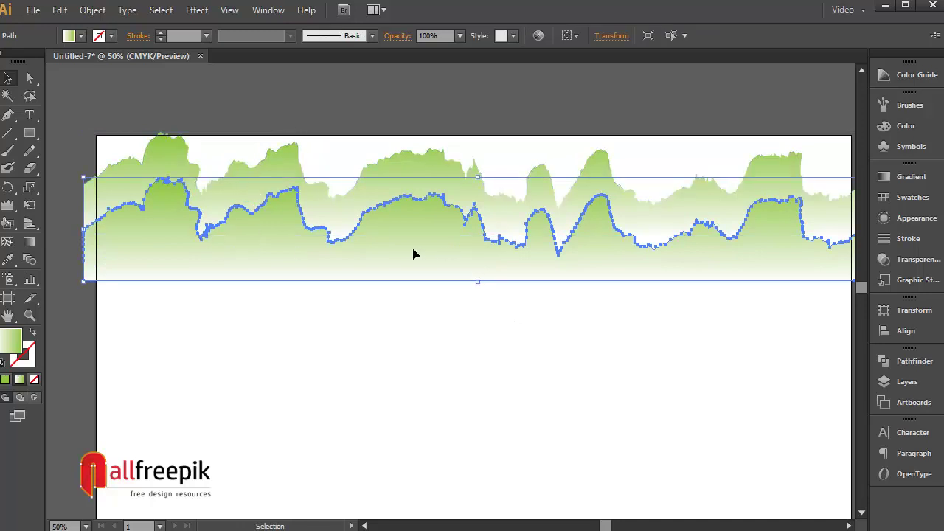
left_click_drag(422, 257, 424, 296)
key("ctrl+d")
key("ctrl+d")
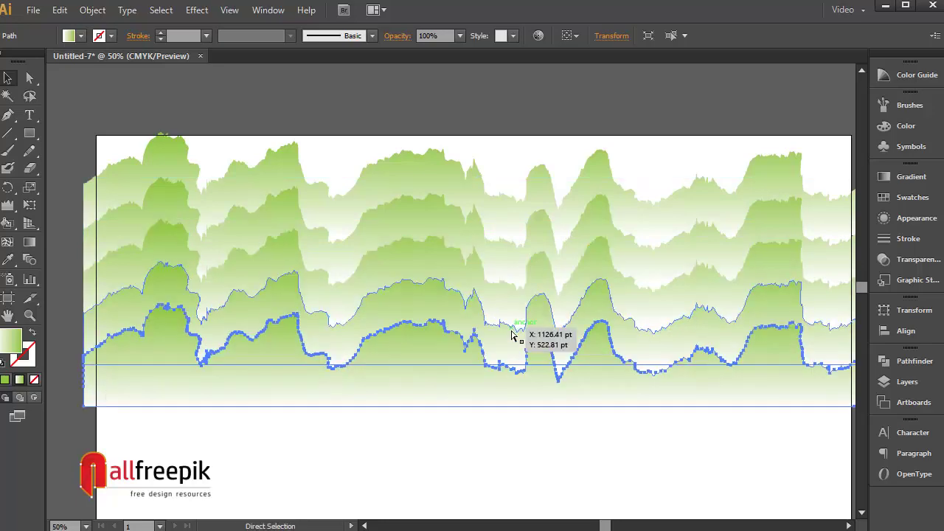
key("ctrl+d")
scroll(586, 392, "down", 3)
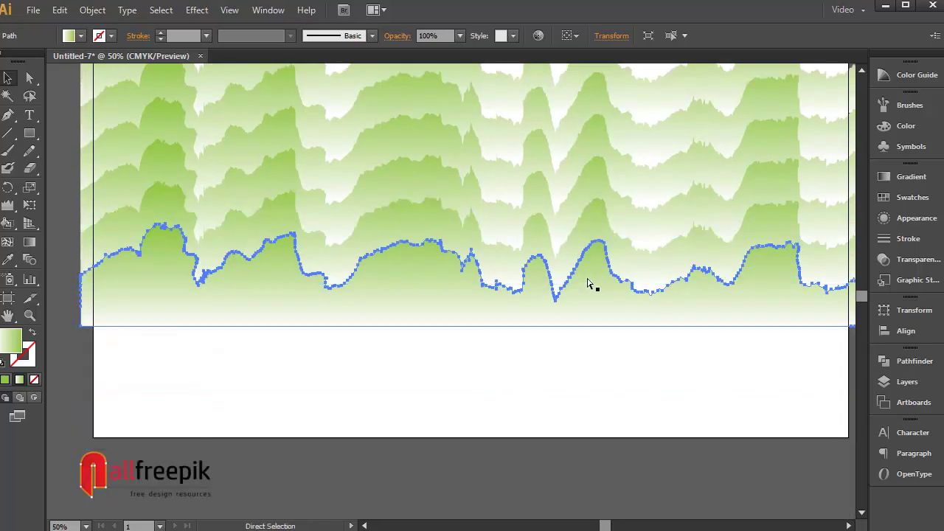
key("ctrl+d")
key("ctrl+d")
key("ctrl+d")
key("ctrl+d")
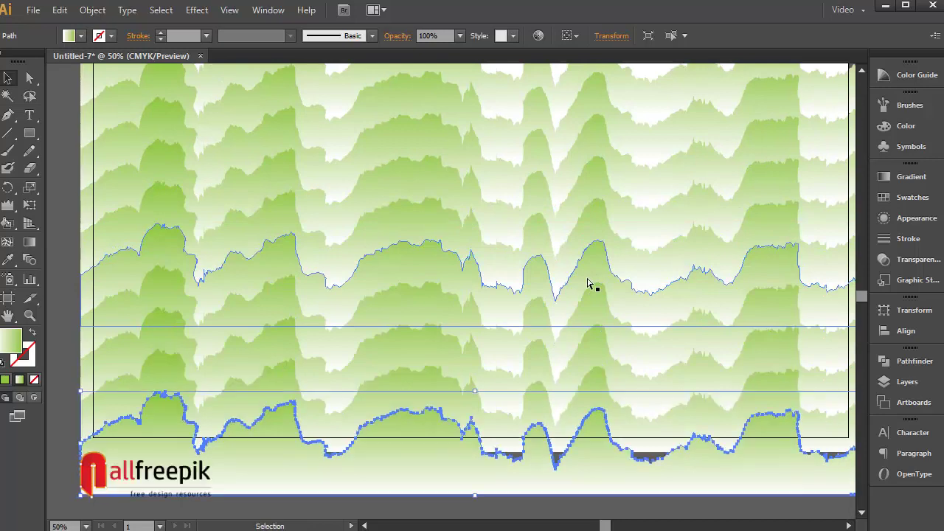
Select all the waves, stretch them taller to fill the artboard, and zoom in
key("a")
key("ctrl+minus")
key("ctrl+minus")
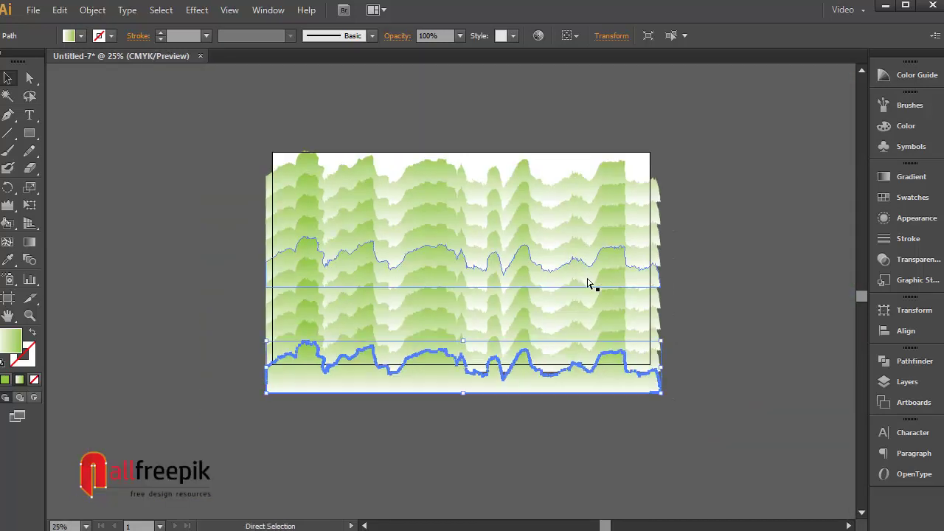
key("v")
key("ctrl+a")
left_click_drag(464, 151, 463, 127)
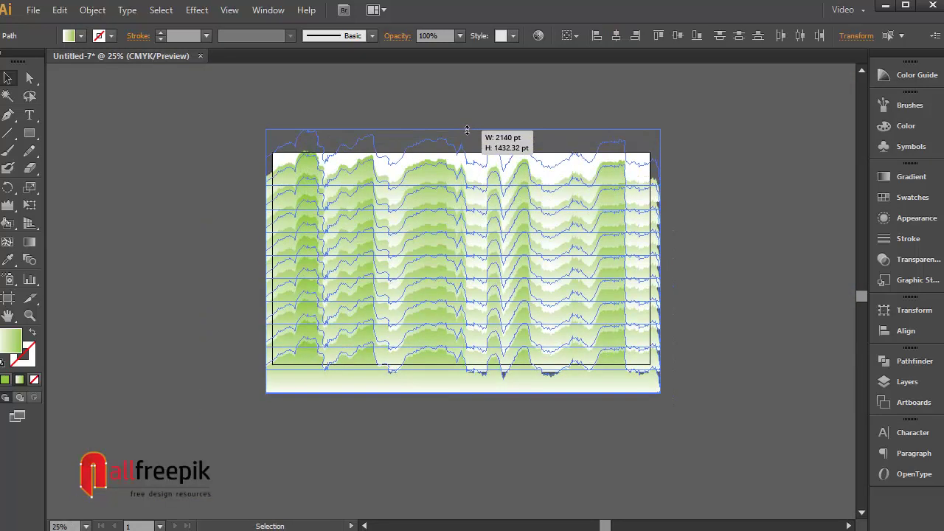
left_click_drag(552, 336, 552, 321)
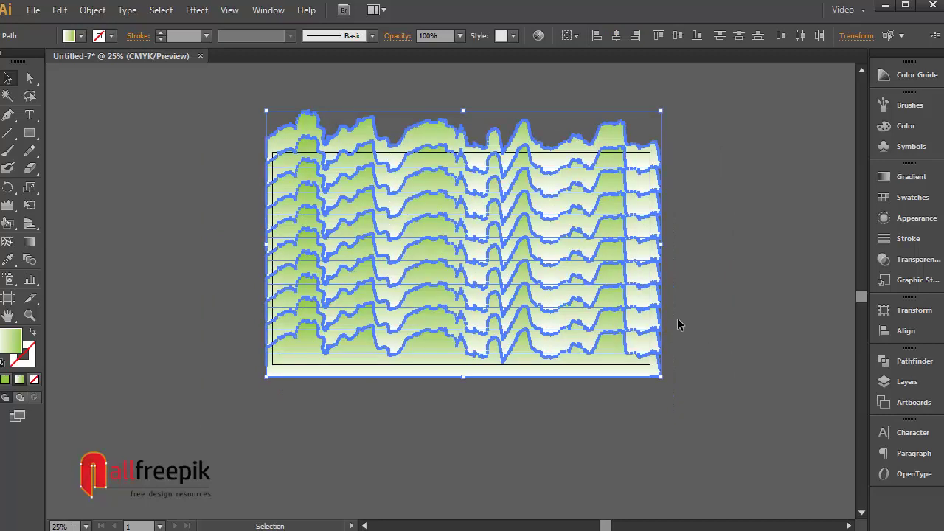
key("z")
left_click_drag(194, 107, 768, 359)
Move the three lower waves' gradient midpoints to about 34%, 35% and 28%
left_click_drag(755, 435, 690, 443)
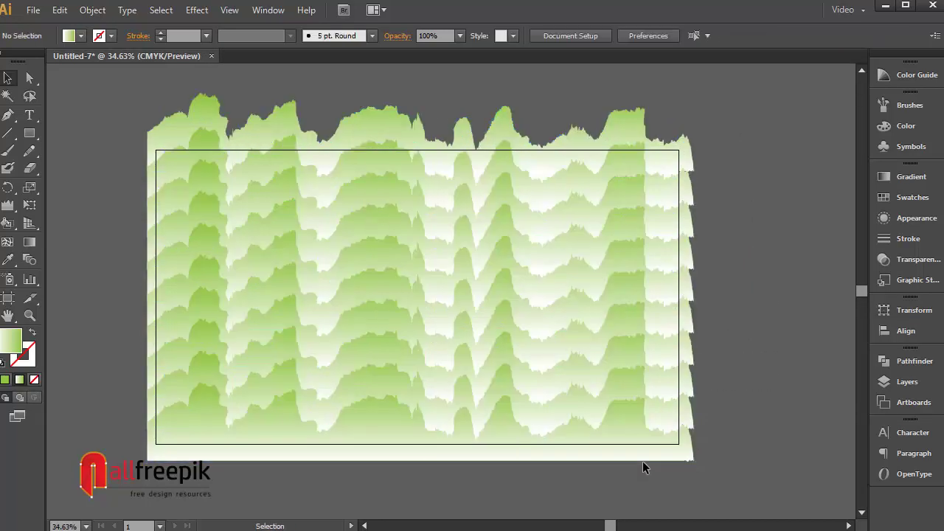
left_click(912, 177)
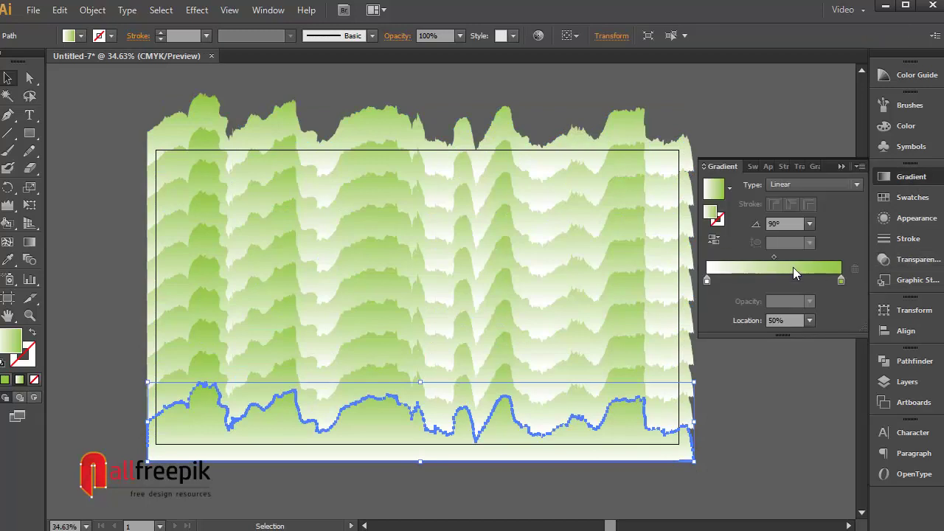
left_click_drag(673, 445, 673, 413)
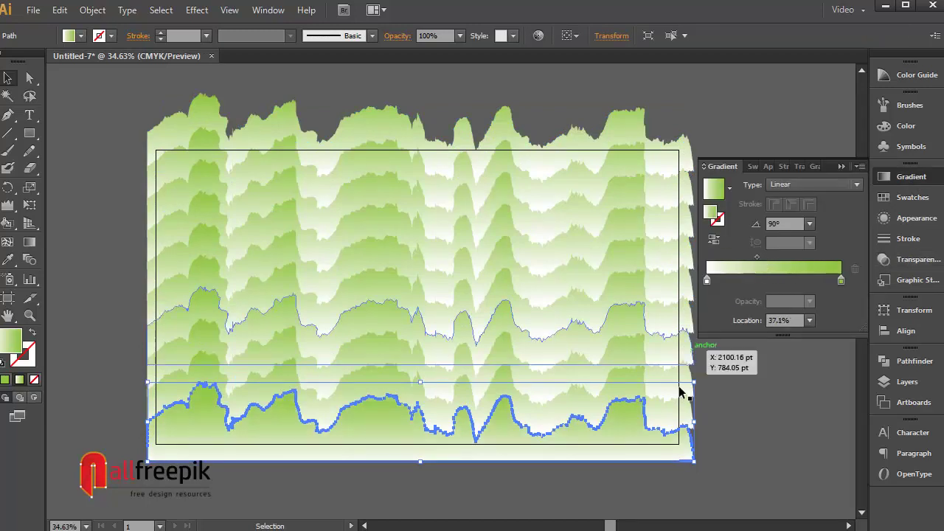
left_click_drag(773, 257, 753, 257)
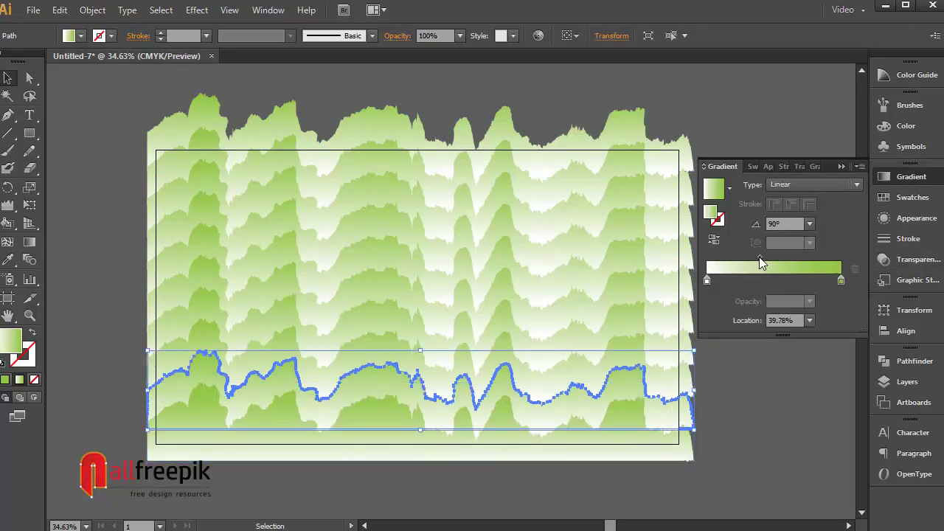
left_click(664, 378)
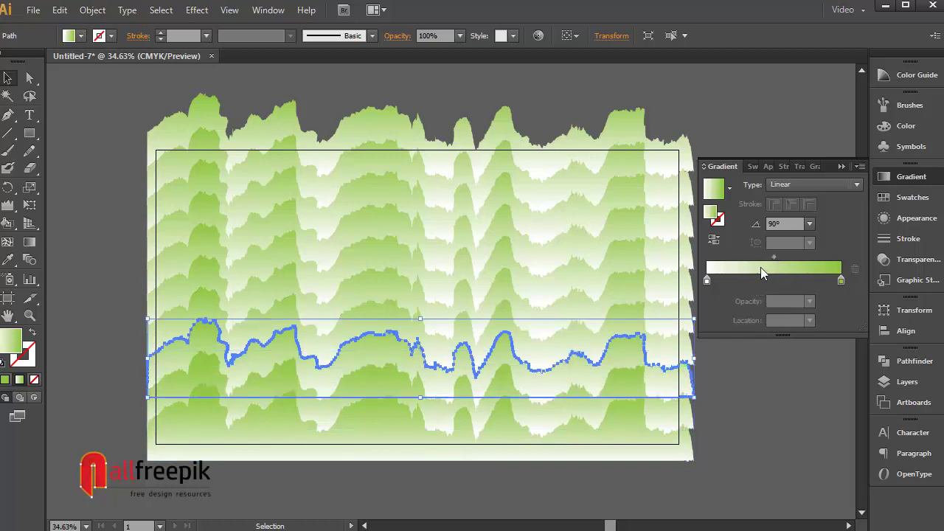
left_click_drag(780, 259, 758, 257)
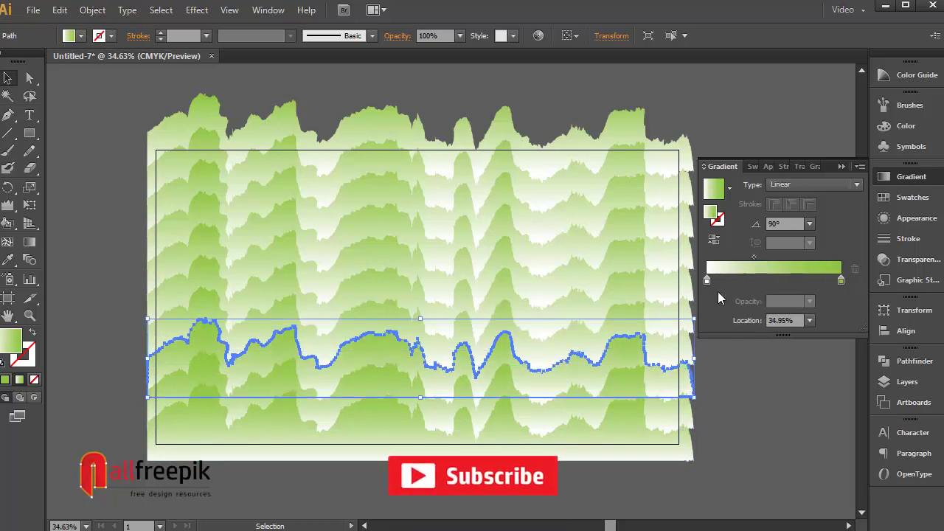
left_click(673, 351)
left_click_drag(771, 259, 745, 258)
left_click(784, 404)
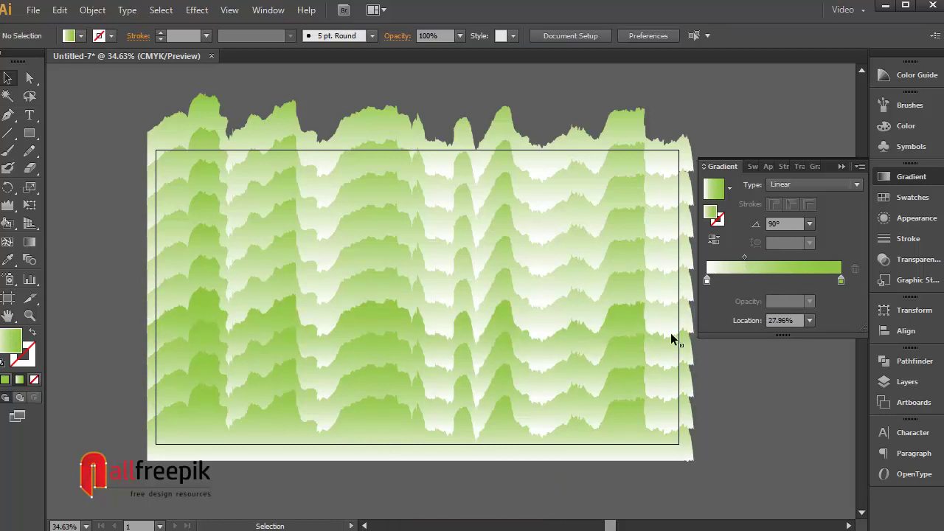
Raise the upper waves' gradient midpoints to about 59%, 64%, 69%, up to 80.65%
left_click(643, 288)
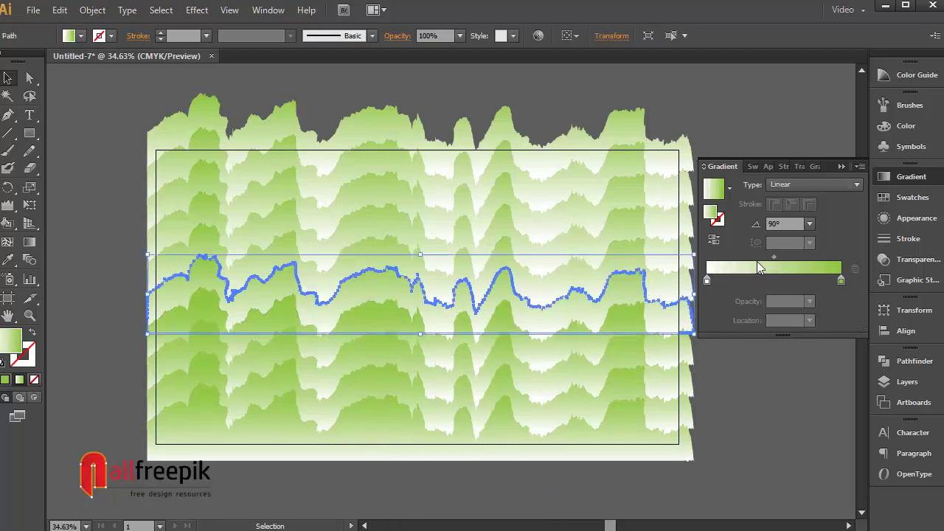
left_click_drag(774, 257, 787, 256)
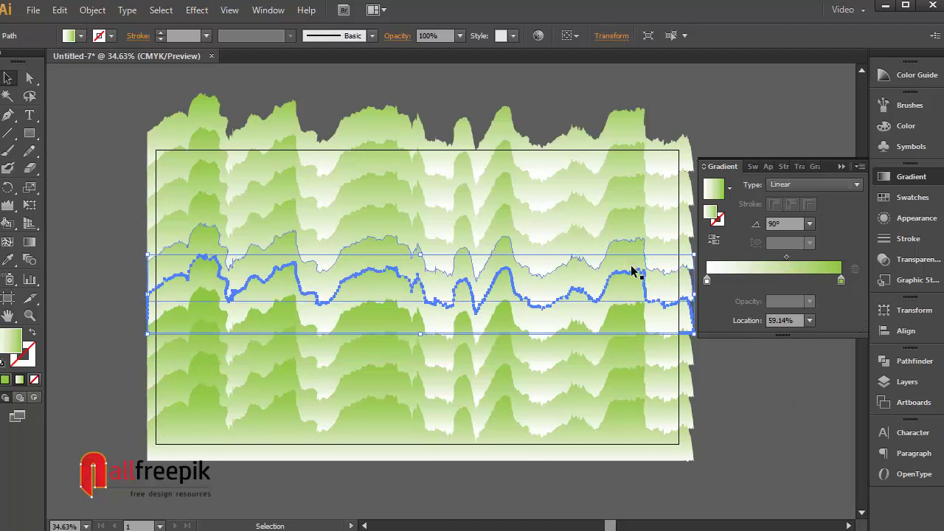
left_click(657, 246)
left_click_drag(775, 257, 794, 256)
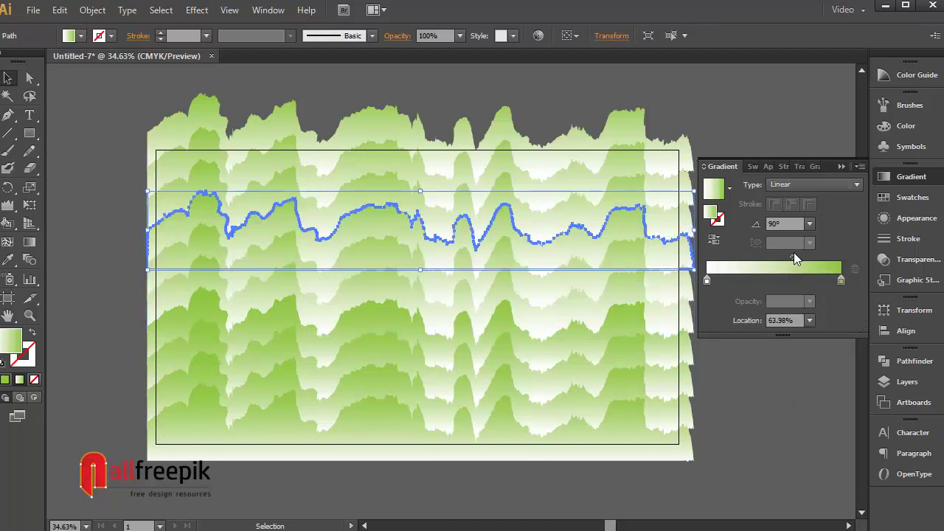
left_click(660, 217)
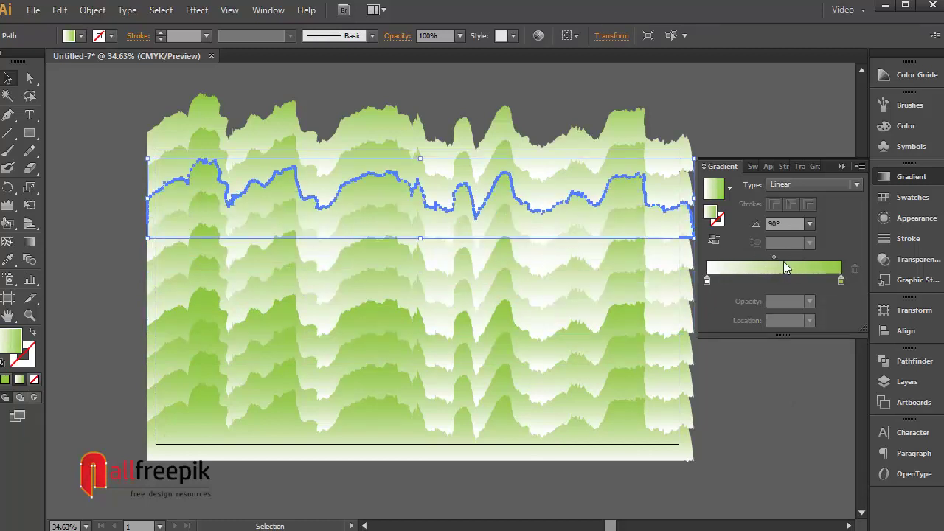
left_click_drag(774, 257, 799, 256)
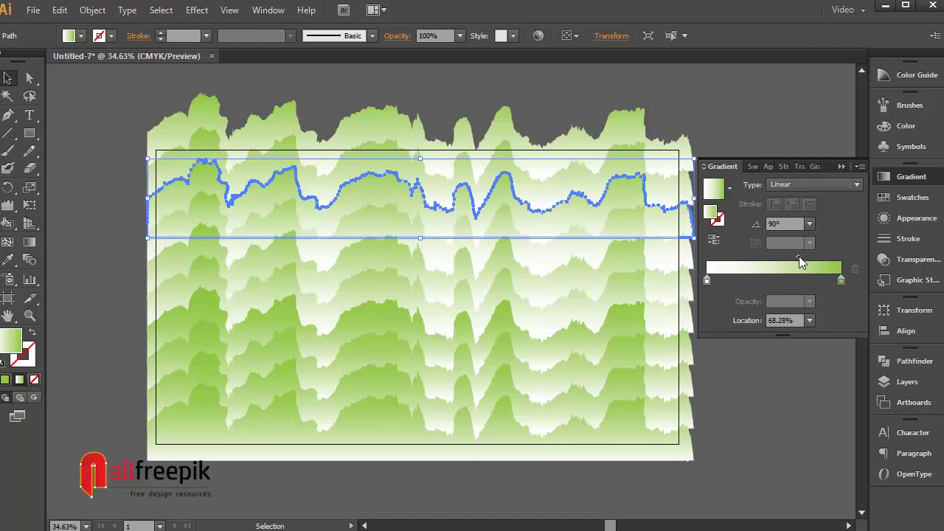
left_click(667, 196)
left_click_drag(774, 257, 815, 257)
left_click(670, 157)
left_click(809, 355)
left_click_drag(143, 136, 700, 404)
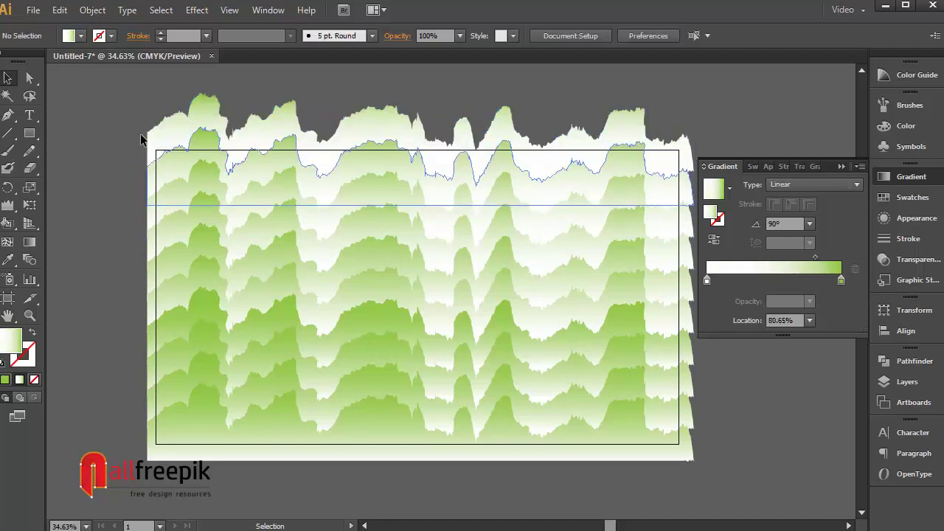
Scale the wave stack slightly smaller from a corner handle, then reselect everything
left_click(588, 313, "shift")
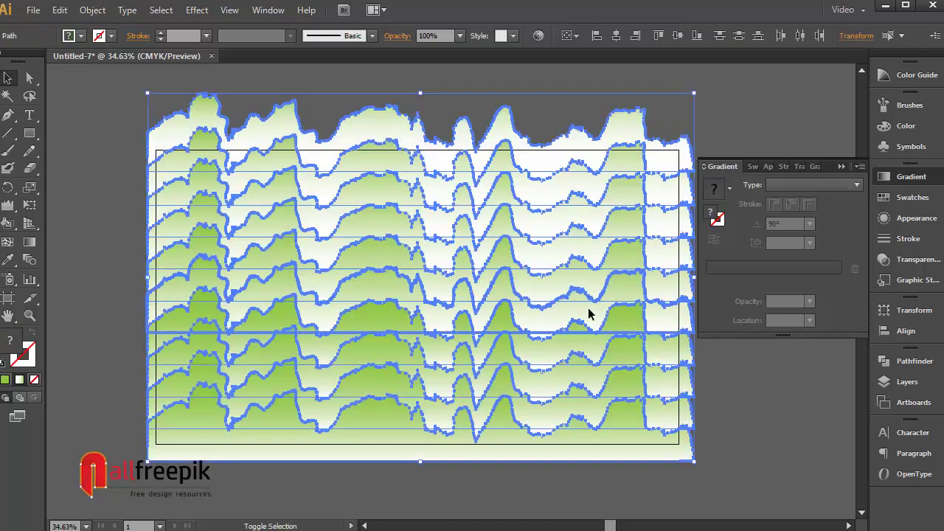
left_click_drag(694, 94, 681, 102)
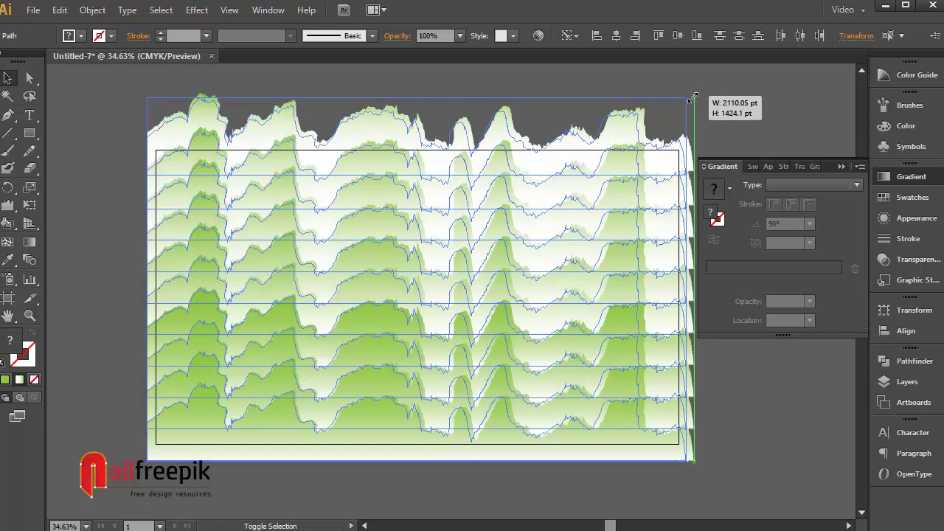
left_click(426, 483)
key("ctrl+a")
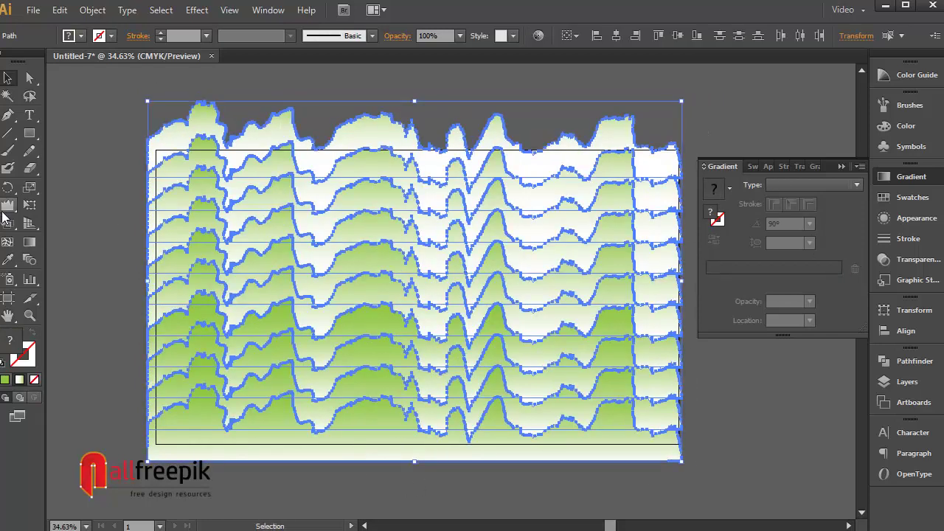
Warp the middle and lower-right rows of waves with the Warp Tool
left_click_drag(6, 214, 52, 219)
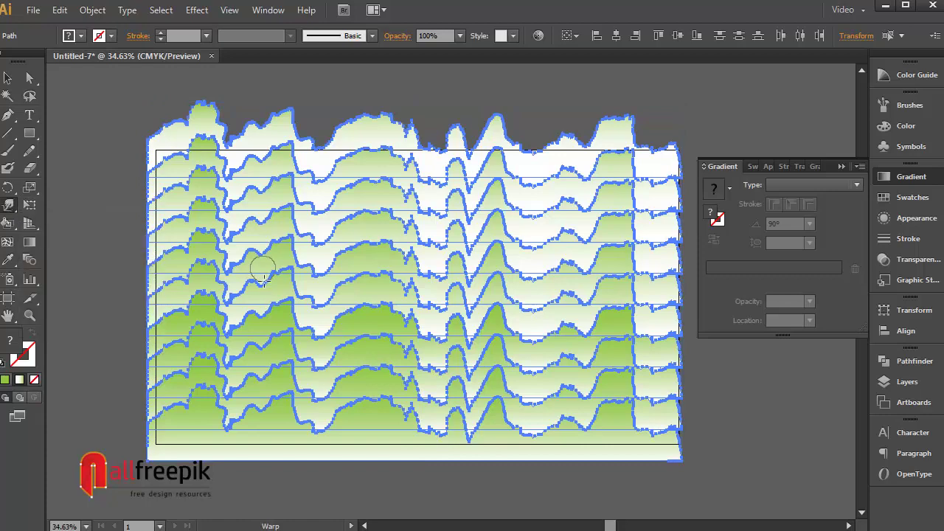
left_click_drag(282, 310, 308, 332)
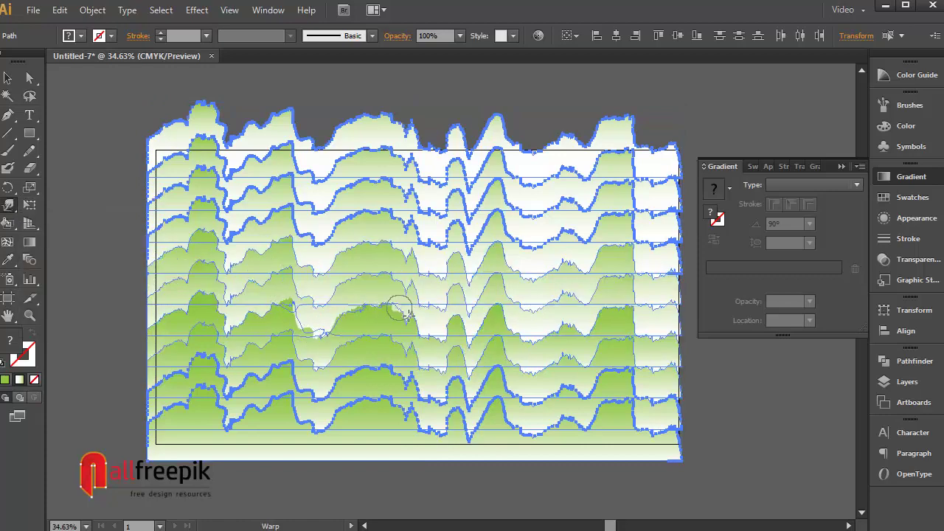
left_click_drag(408, 315, 459, 318)
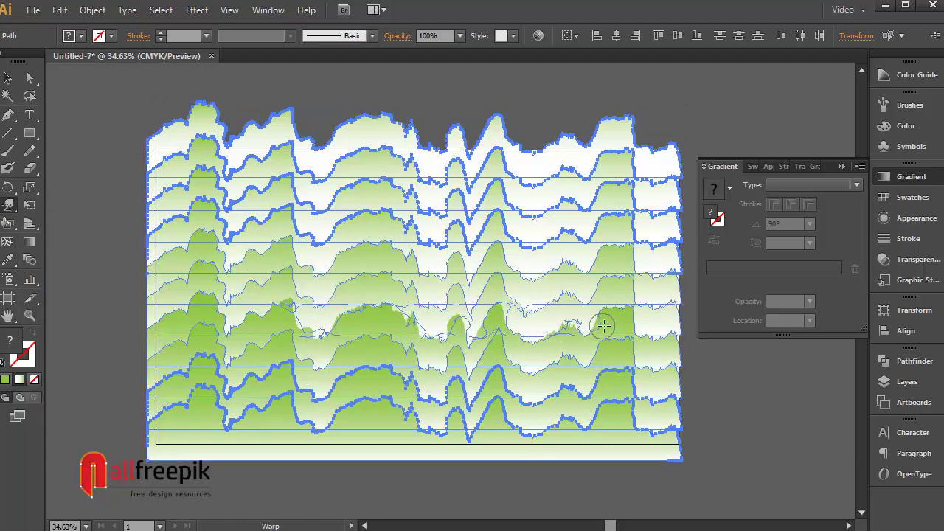
mouse_move(676, 338)
left_mouse_down()
mouse_move(685, 358)
mouse_move(543, 359)
left_mouse_up()
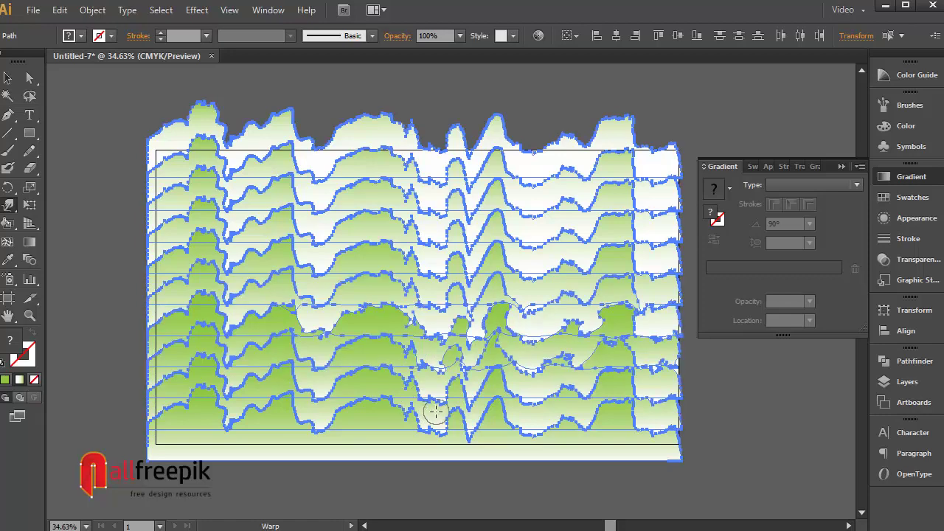
left_click_drag(449, 386, 540, 396)
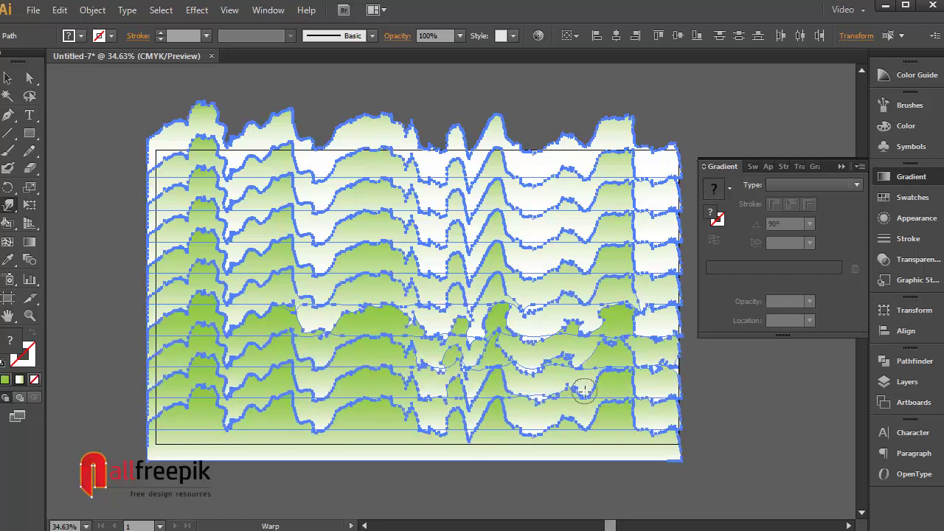
mouse_move(584, 391)
left_mouse_down()
mouse_move(594, 435)
mouse_move(497, 432)
left_mouse_up()
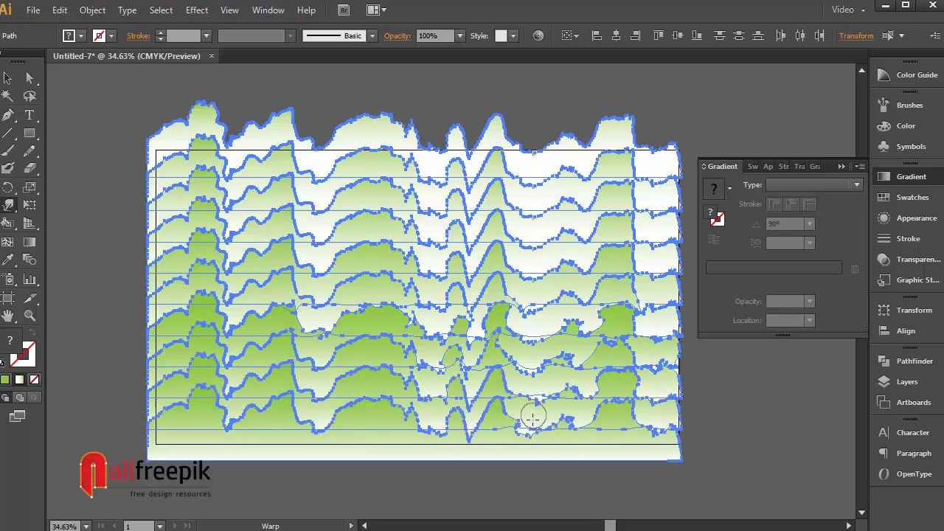
mouse_move(424, 430)
left_mouse_down()
mouse_move(314, 418)
mouse_move(292, 397)
mouse_move(229, 405)
mouse_move(190, 394)
left_mouse_up()
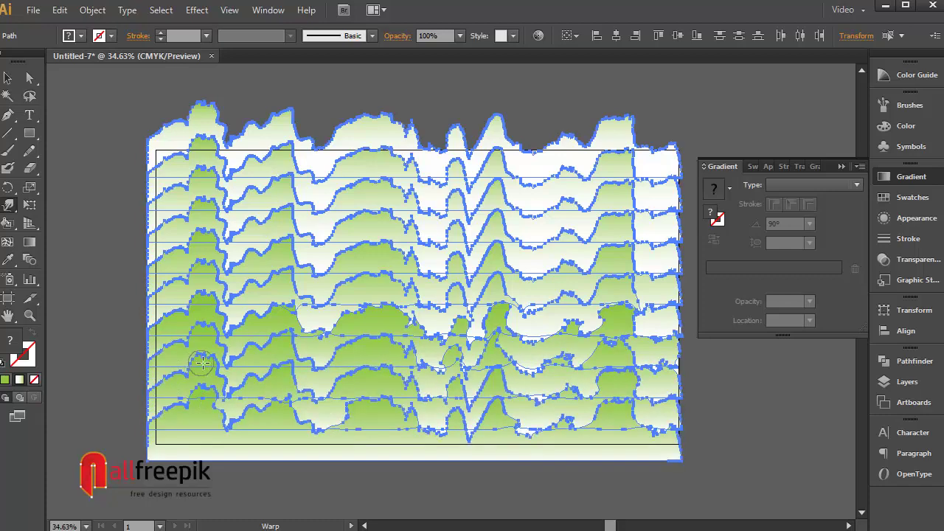
Warp the lower-left, upper-middle and left-side waves into craggy ridges
mouse_move(202, 362)
left_mouse_down()
mouse_move(174, 363)
mouse_move(189, 379)
mouse_move(237, 386)
mouse_move(284, 369)
left_mouse_up()
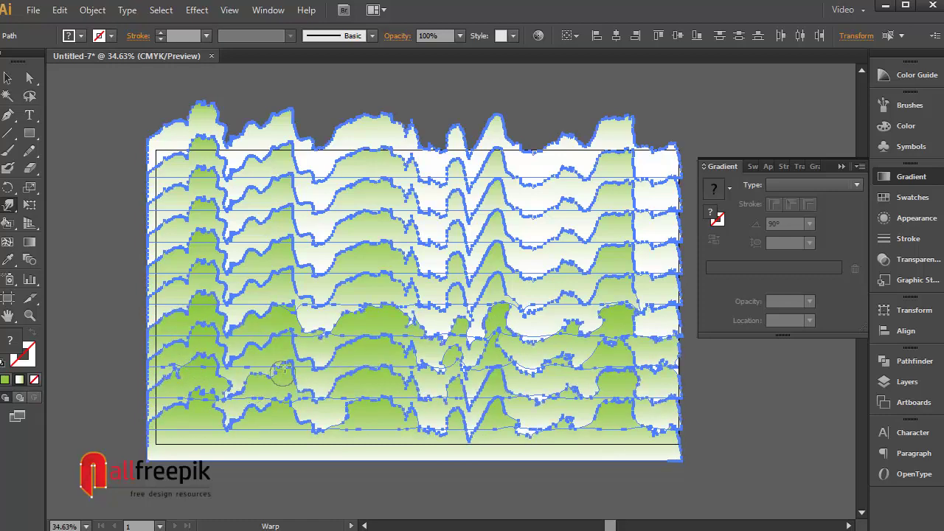
left_click_drag(380, 363, 443, 384)
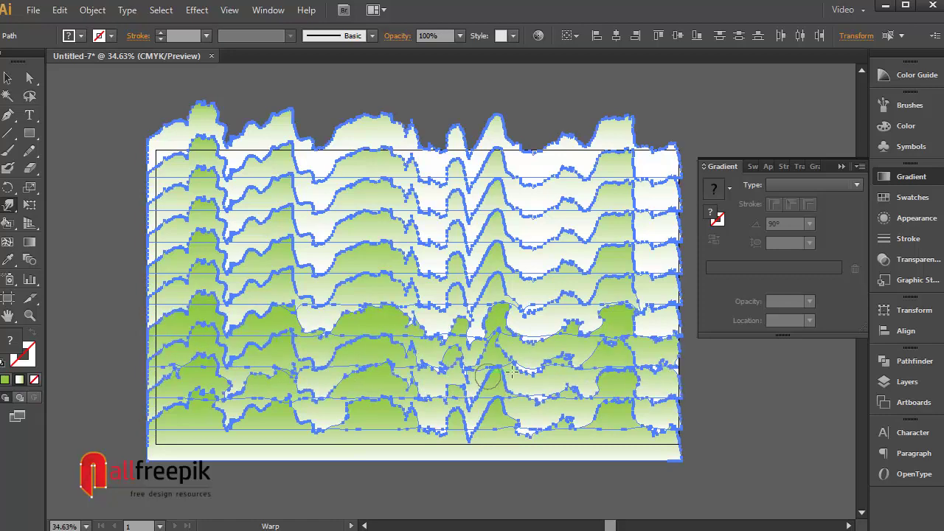
left_click_drag(512, 372, 550, 382)
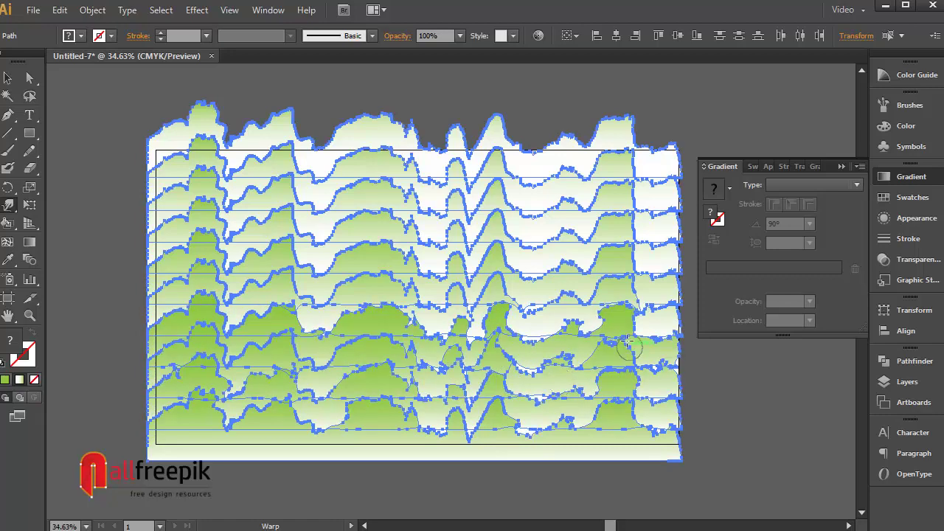
mouse_move(587, 353)
left_mouse_down()
mouse_move(525, 357)
mouse_move(520, 375)
left_mouse_up()
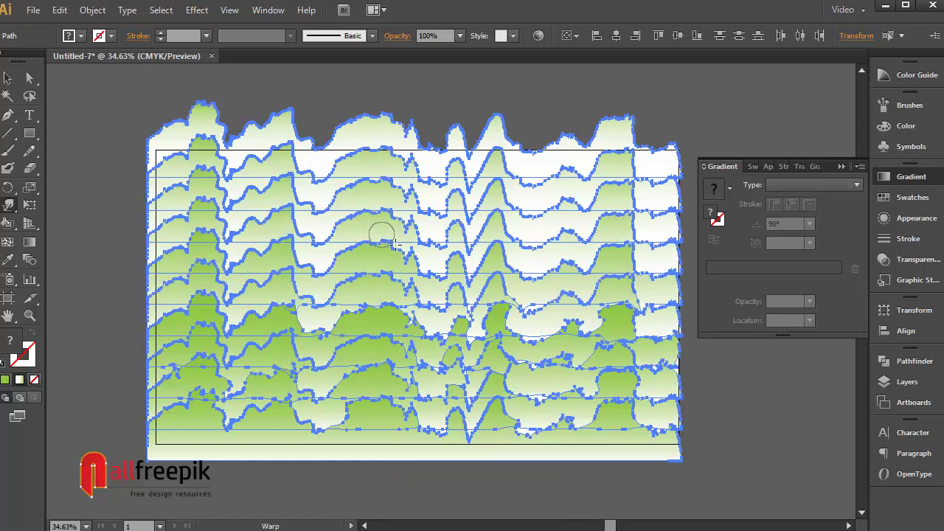
mouse_move(379, 231)
left_mouse_down()
mouse_move(417, 258)
mouse_move(475, 246)
mouse_move(520, 221)
mouse_move(620, 225)
mouse_move(654, 200)
mouse_move(624, 185)
mouse_move(624, 158)
mouse_move(552, 157)
mouse_move(516, 175)
mouse_move(493, 161)
mouse_move(469, 176)
left_mouse_up()
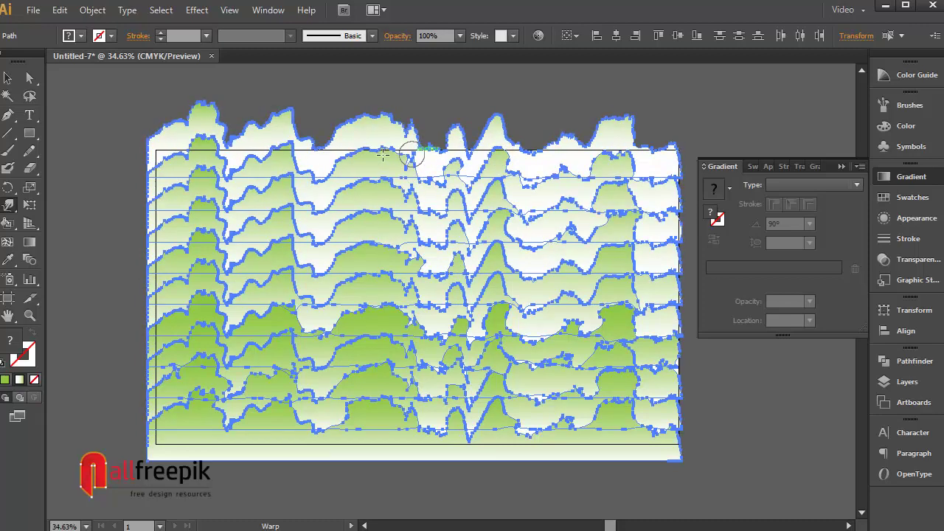
mouse_move(360, 147)
left_mouse_down()
mouse_move(295, 161)
mouse_move(267, 191)
mouse_move(303, 210)
mouse_move(280, 225)
mouse_move(207, 225)
mouse_move(188, 171)
mouse_move(171, 188)
left_mouse_up()
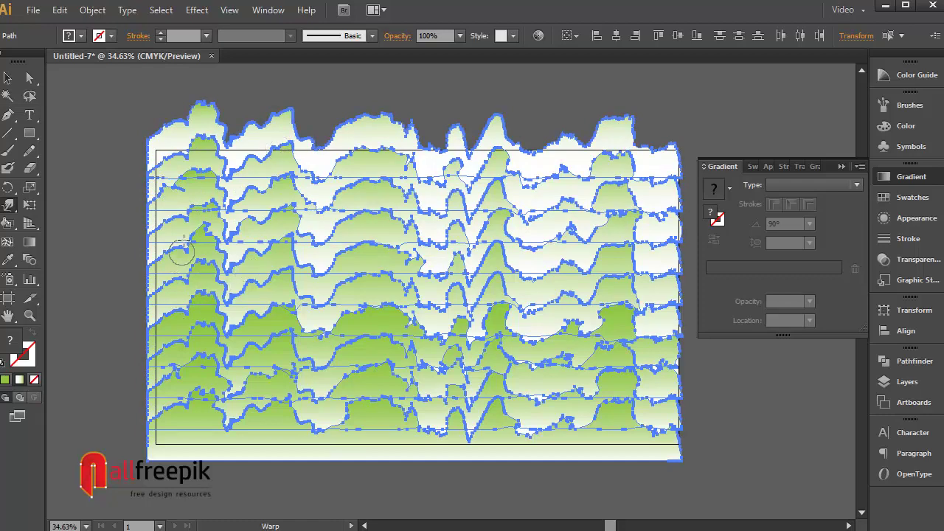
mouse_move(183, 249)
left_mouse_down()
mouse_move(198, 324)
mouse_move(184, 361)
left_mouse_up()
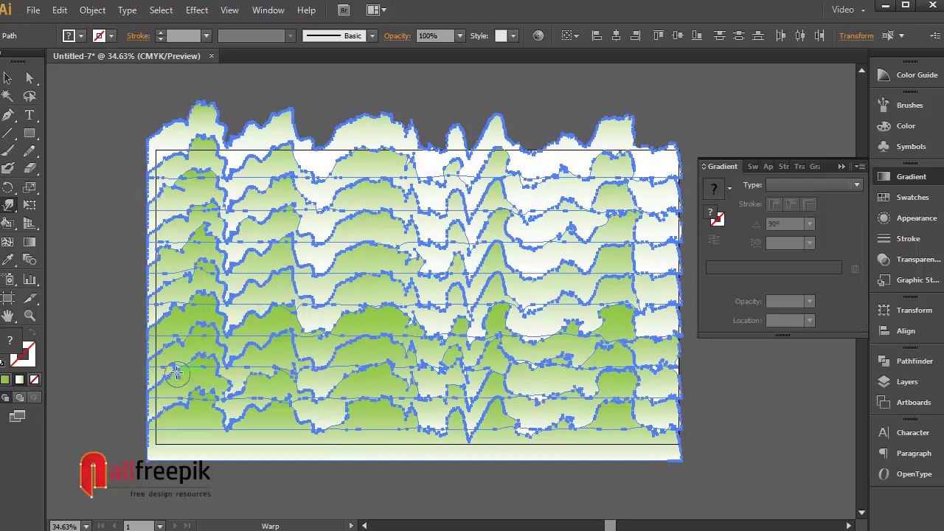
mouse_move(204, 406)
left_mouse_down()
mouse_move(243, 386)
mouse_move(233, 230)
mouse_move(214, 156)
left_mouse_up()
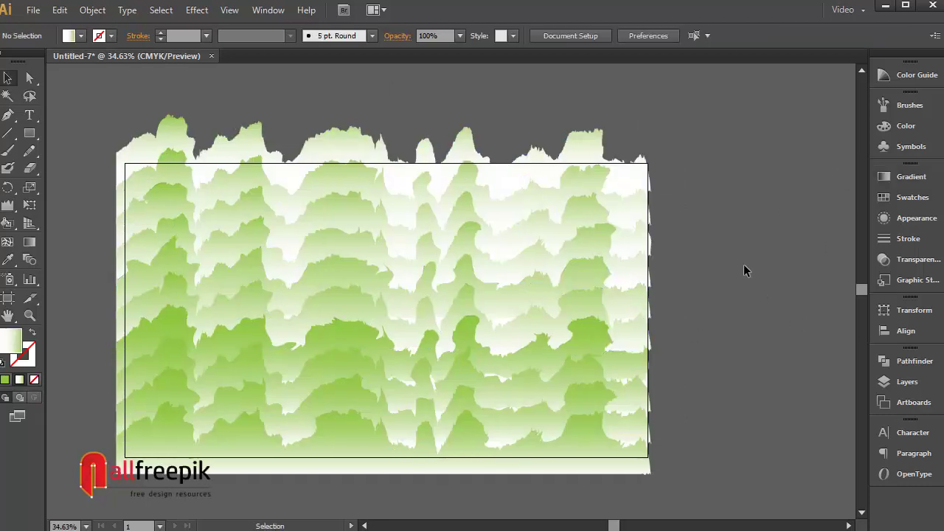
Recolor all waves in Recolor Artwork, shifting the yellow-green toward a cooler green
left_click_drag(78, 489, 192, 279)
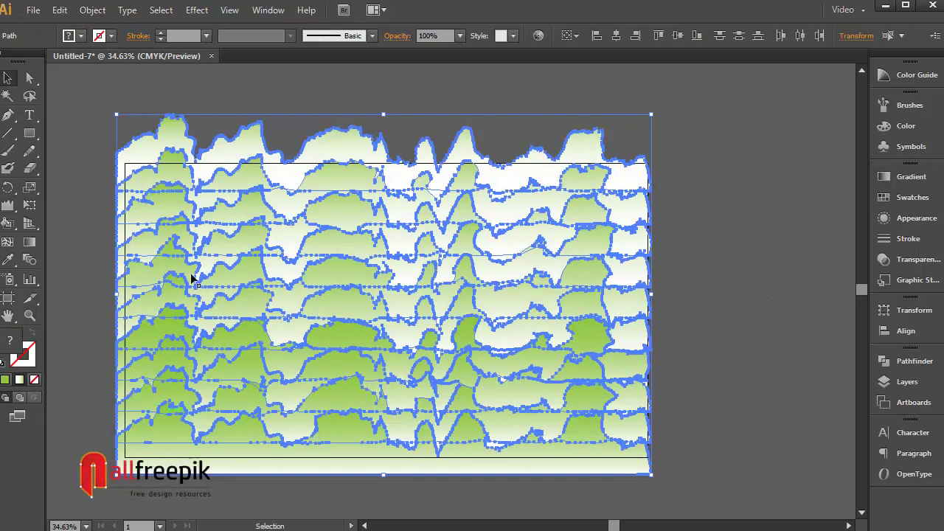
left_click(567, 36)
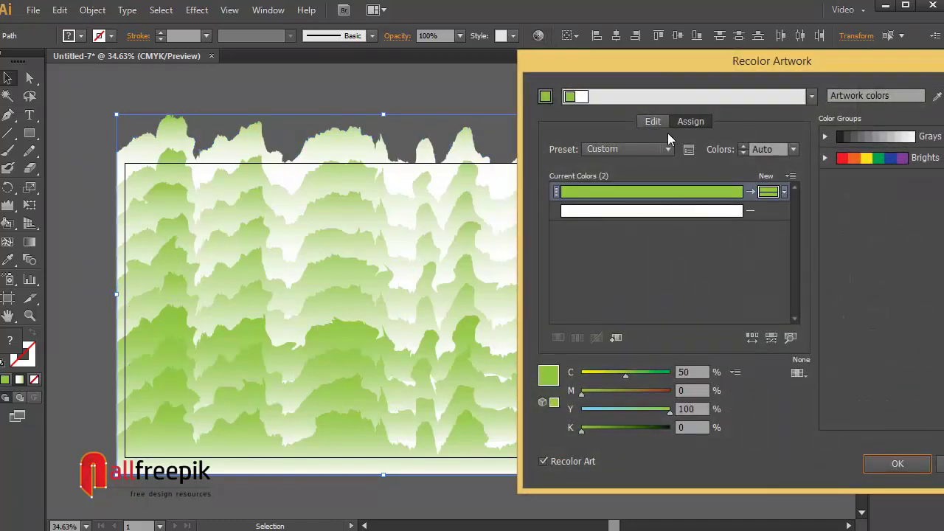
left_click(656, 123)
mouse_move(639, 211)
left_mouse_down()
mouse_move(630, 243)
mouse_move(632, 232)
mouse_move(631, 241)
mouse_move(675, 236)
mouse_move(657, 232)
left_mouse_up()
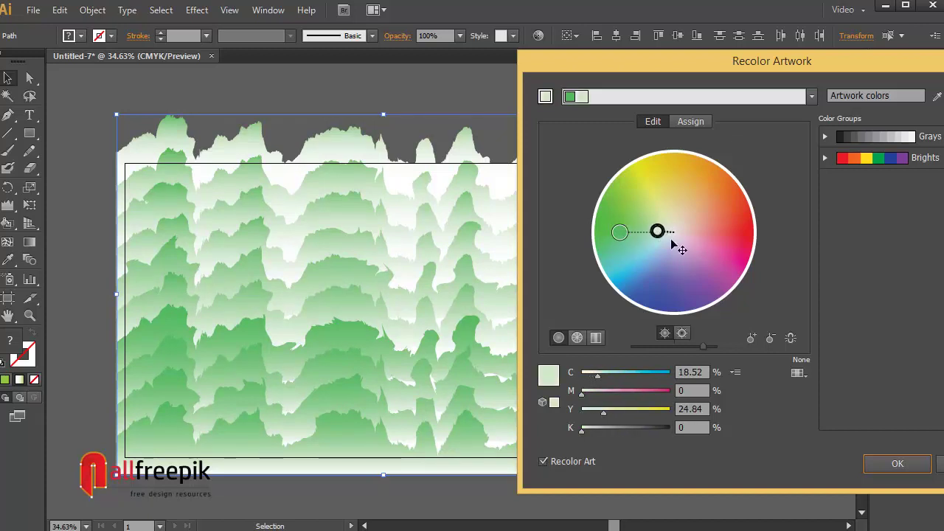
left_click(895, 463)
left_click(794, 361)
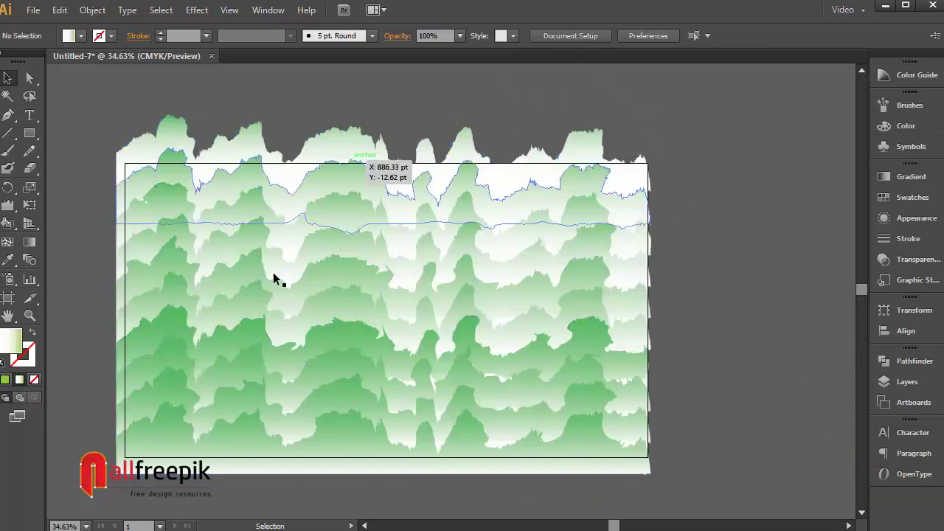